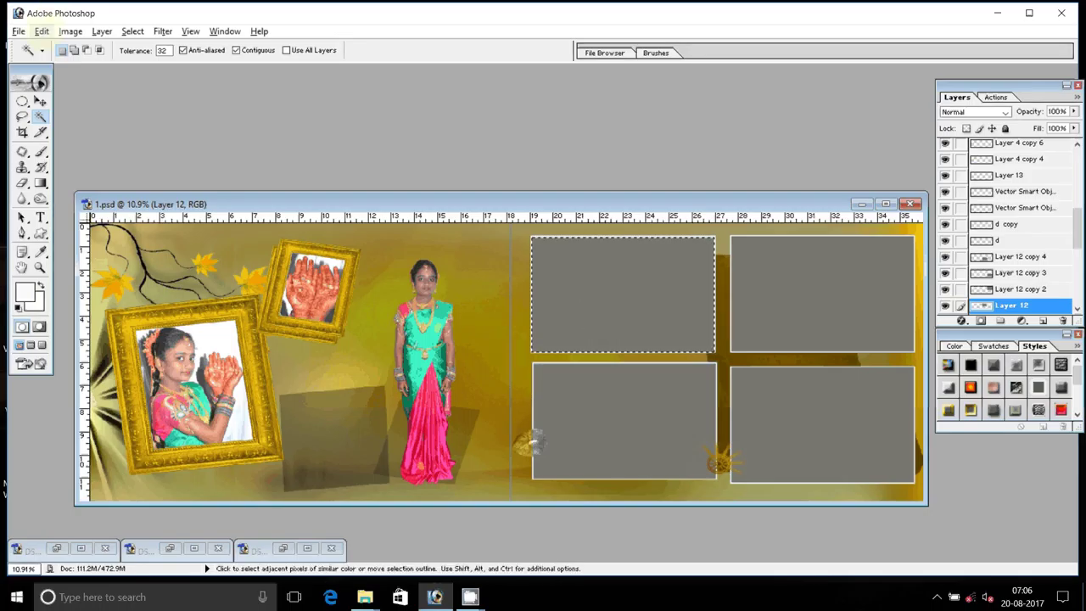
- Paste the temple interior photo into the selected top-left frame with Edit > Paste Into
{"action": "left_click", "coordinate": [41, 31]}
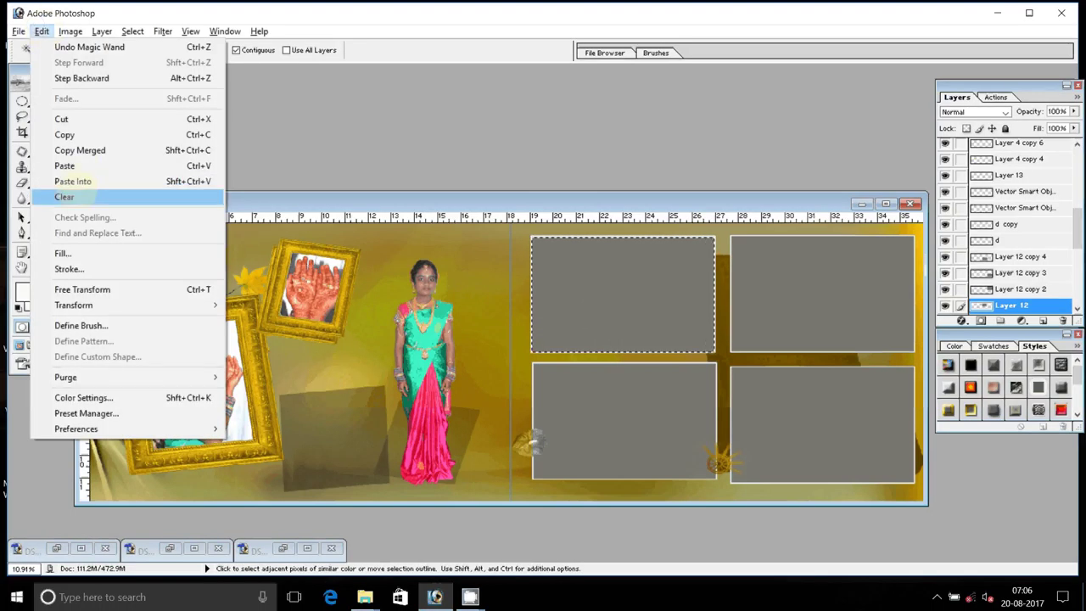
{"action": "left_click", "coordinate": [85, 181]}
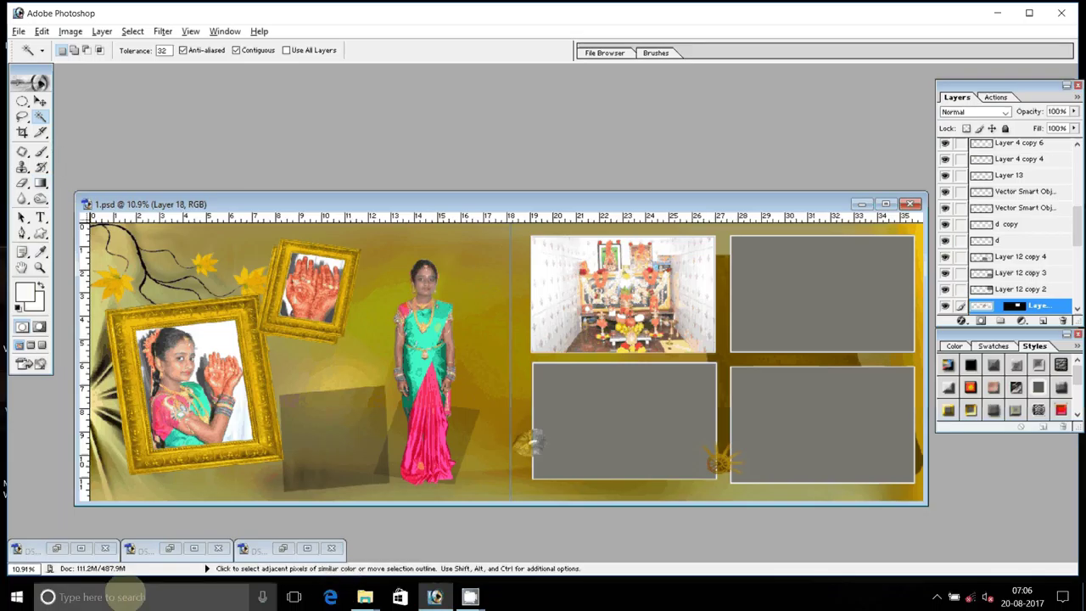
{"action": "left_click", "coordinate": [365, 597]}
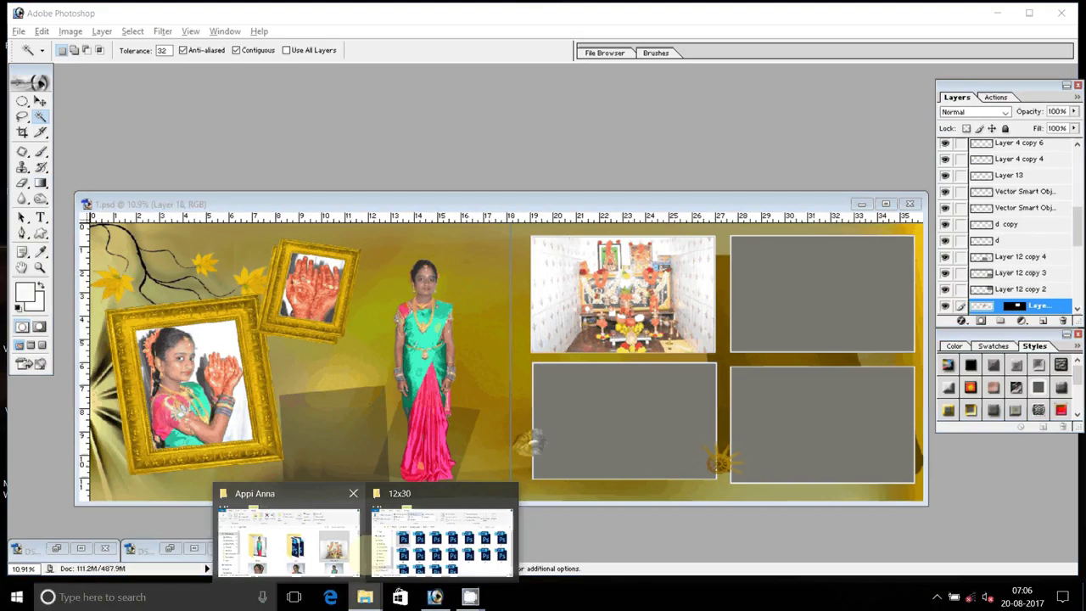
- Move used photo DSC_0007 into the Delete folder and drag family photo DSC_0028 into Photoshop
{"action": "left_click", "coordinate": [289, 538]}
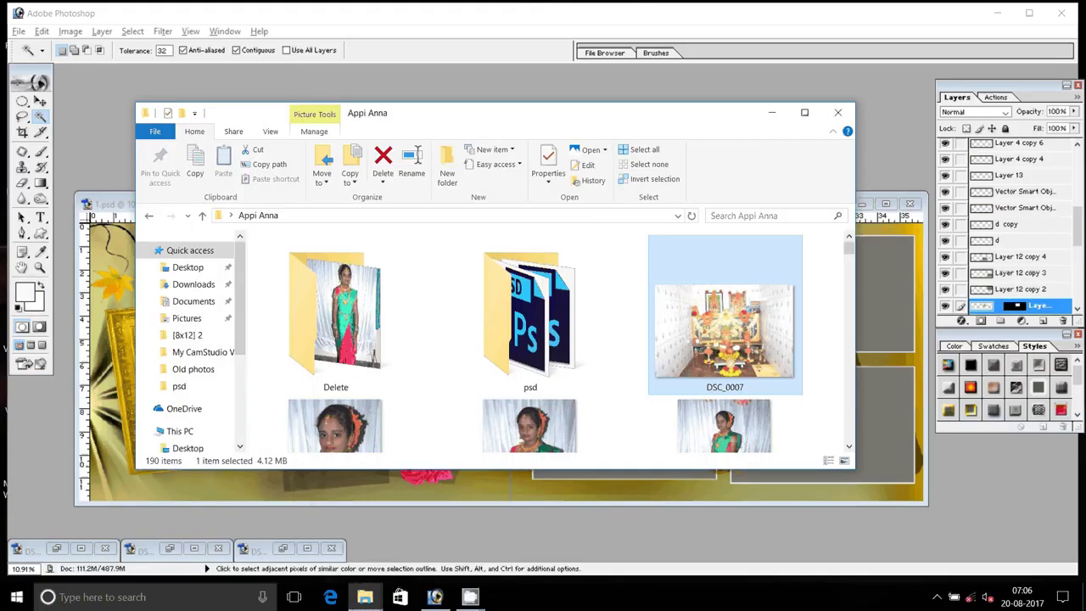
{"action": "left_click_drag", "start_coordinate": [721, 331], "coordinate": [339, 323]}
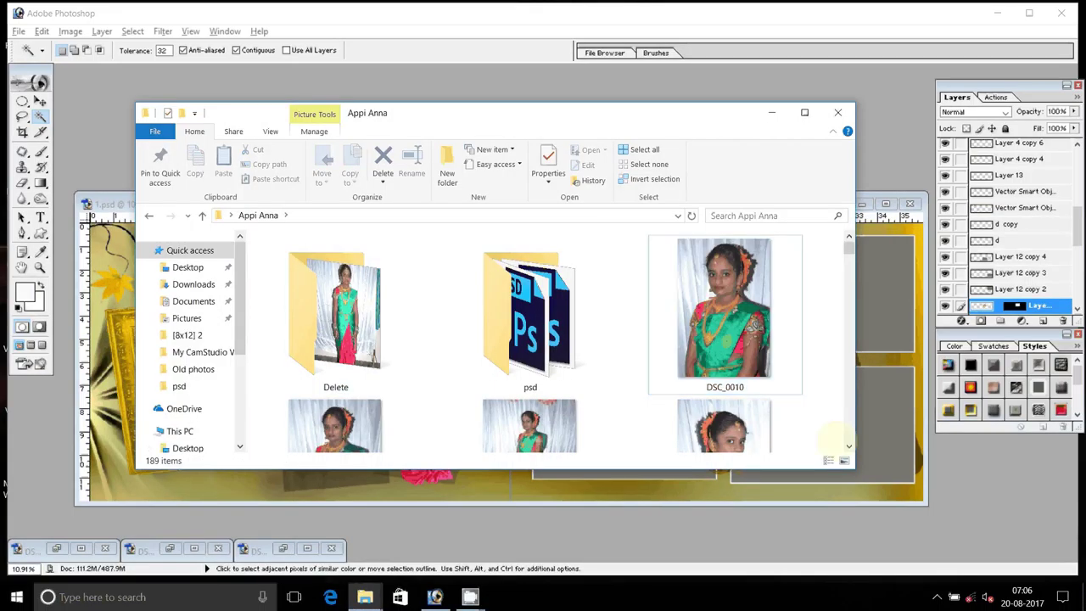
{"action": "left_click", "coordinate": [849, 446]}
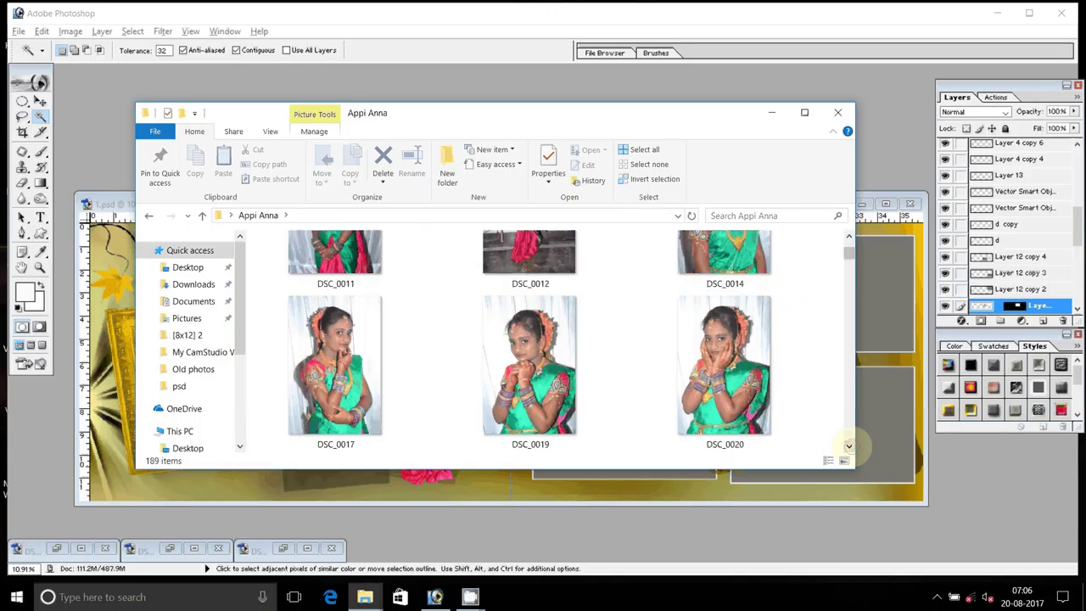
{"action": "left_click", "coordinate": [849, 445]}
{"action": "left_click", "coordinate": [848, 445]}
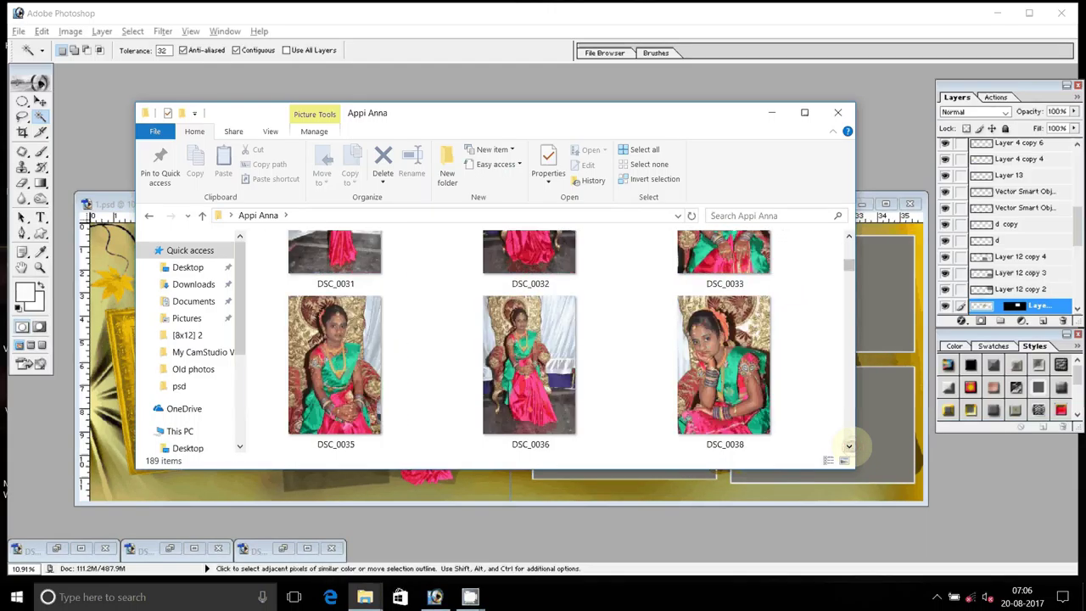
{"action": "left_click", "coordinate": [848, 445]}
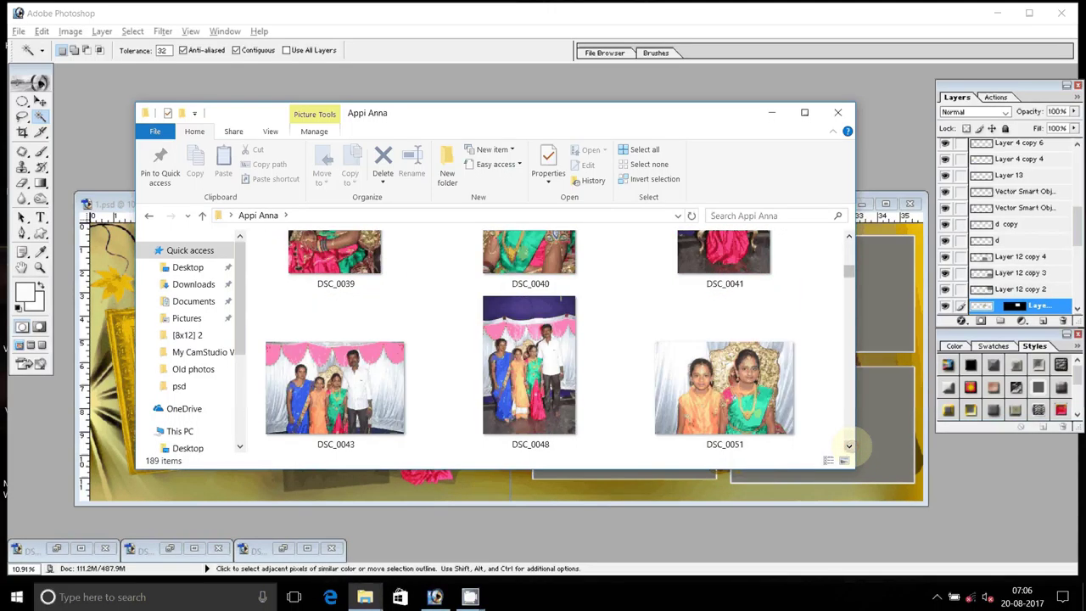
{"action": "left_click_drag", "start_coordinate": [849, 270], "coordinate": [848, 258]}
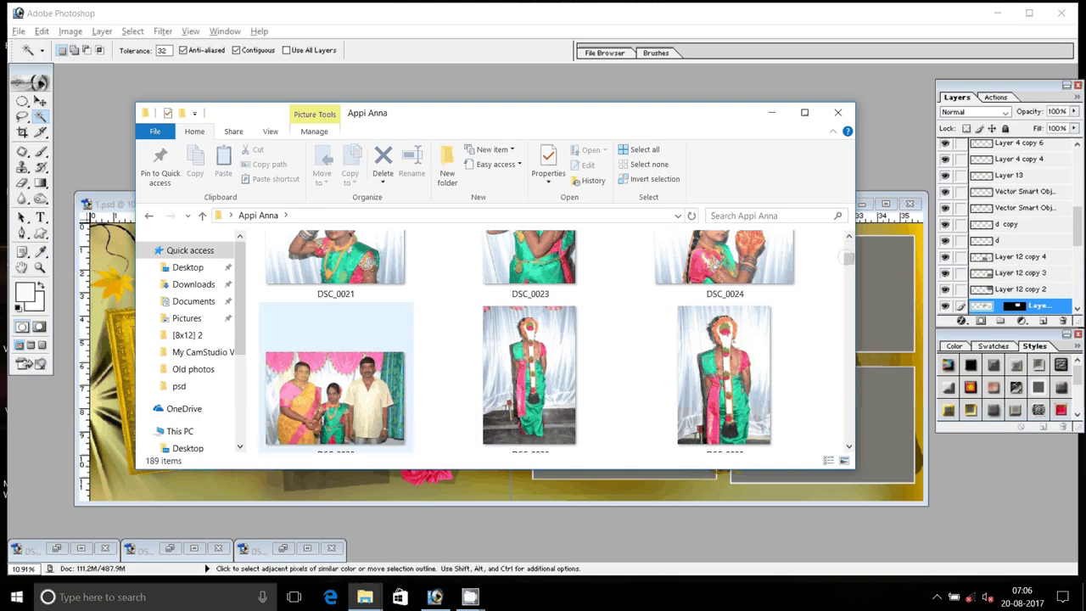
{"action": "mouse_move", "coordinate": [335, 397]}
{"action": "left_mouse_down"}
{"action": "mouse_move", "coordinate": [482, 85]}
{"action": "mouse_move", "coordinate": [475, 48]}
{"action": "left_mouse_up"}
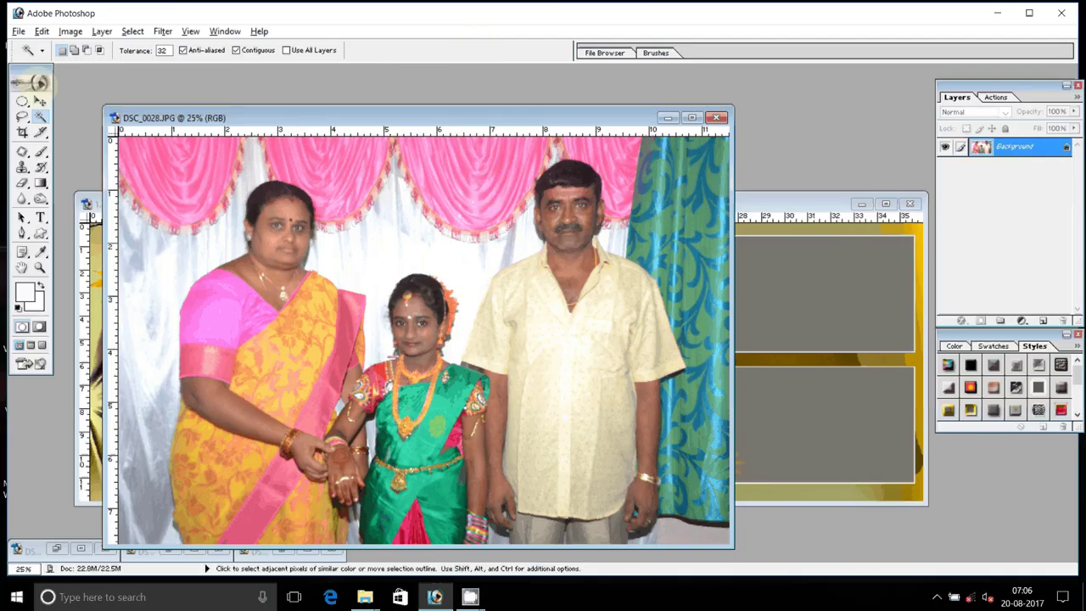
- Resize the family photo DSC_0028 to 7 inches wide in Image Size
{"action": "right_click", "coordinate": [532, 115]}
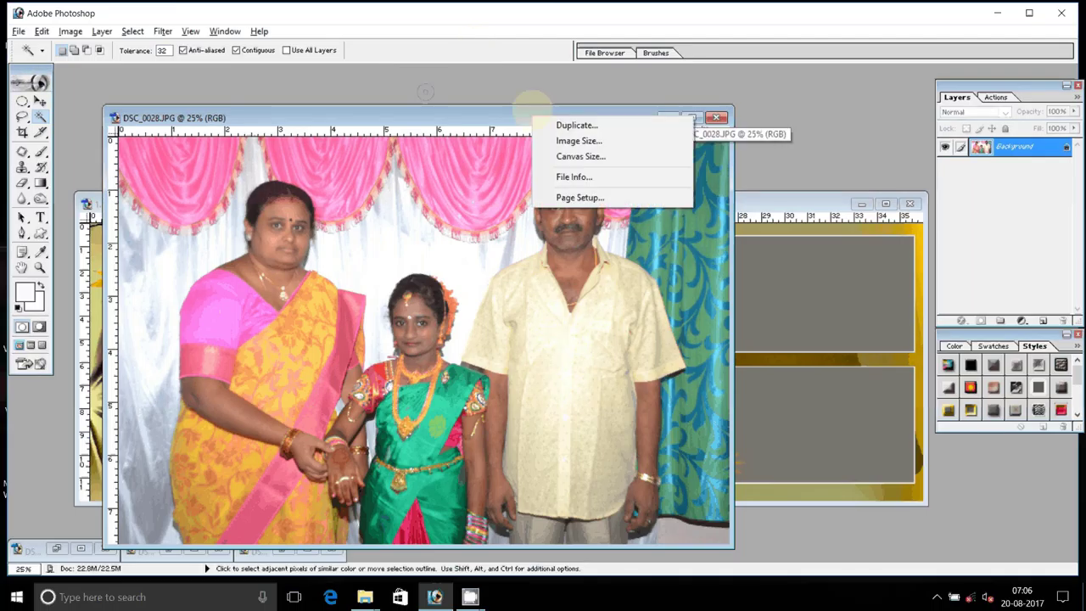
{"action": "left_click", "coordinate": [579, 140]}
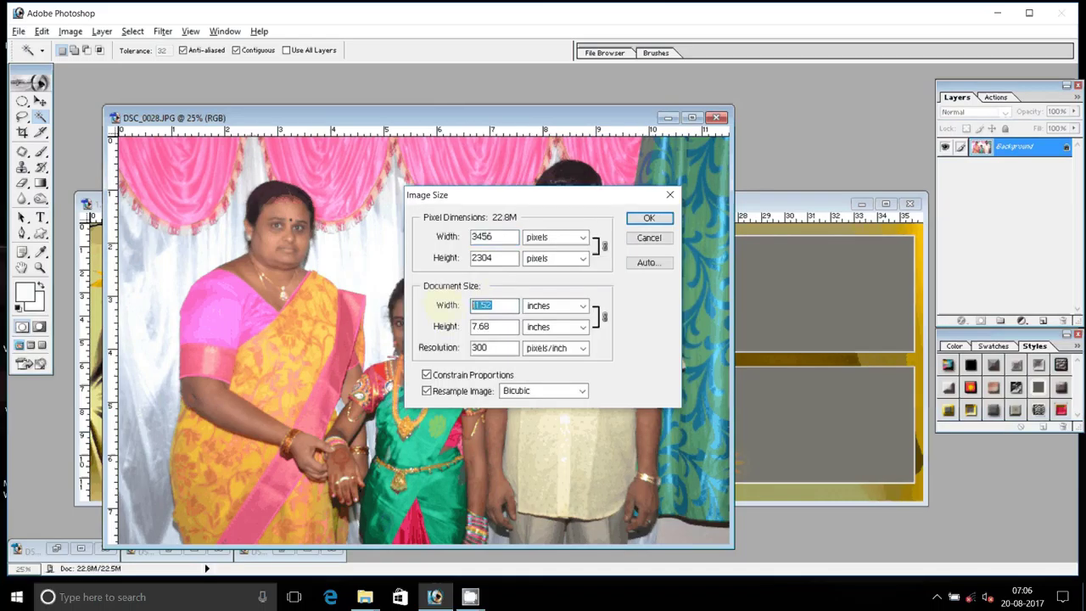
{"action": "type", "text": "7"}
{"action": "key", "text": "Return"}
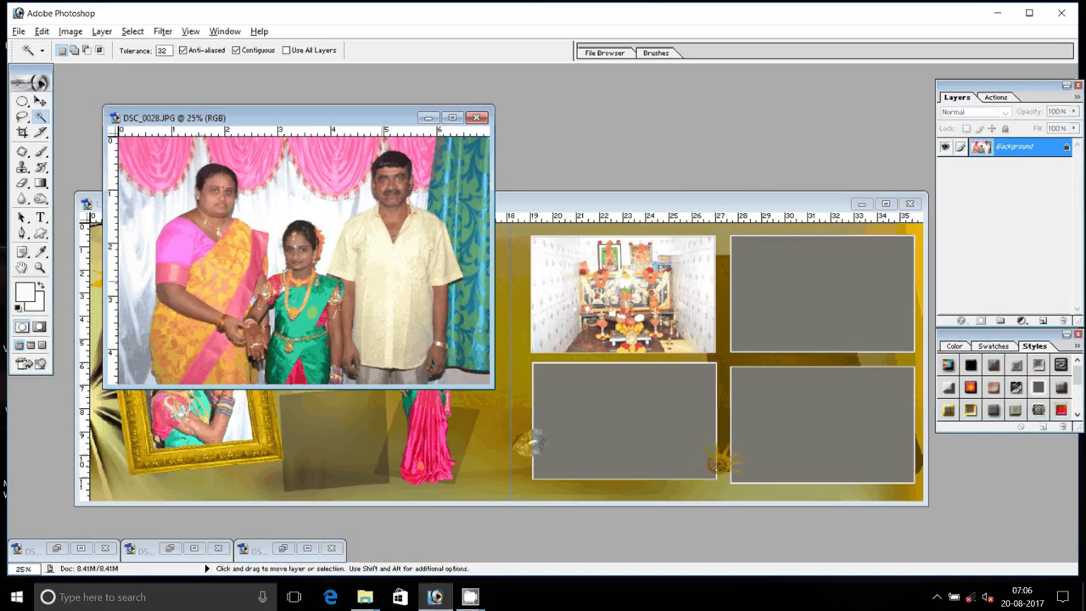
- Cut the whole family photo to the clipboard and close its window
{"action": "key", "text": "ctrl+a"}
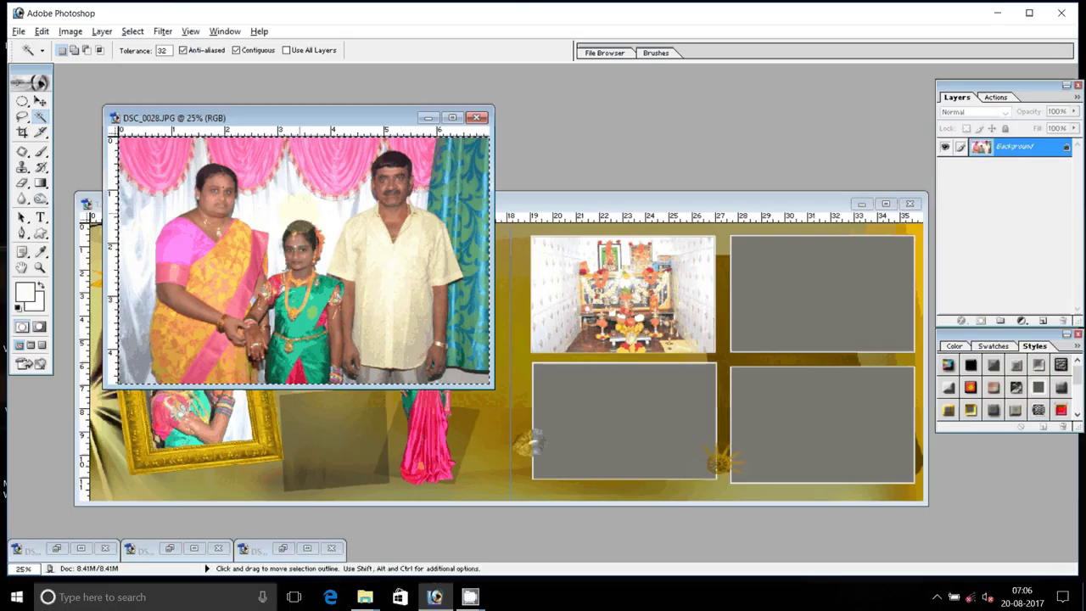
{"action": "left_click", "coordinate": [42, 31]}
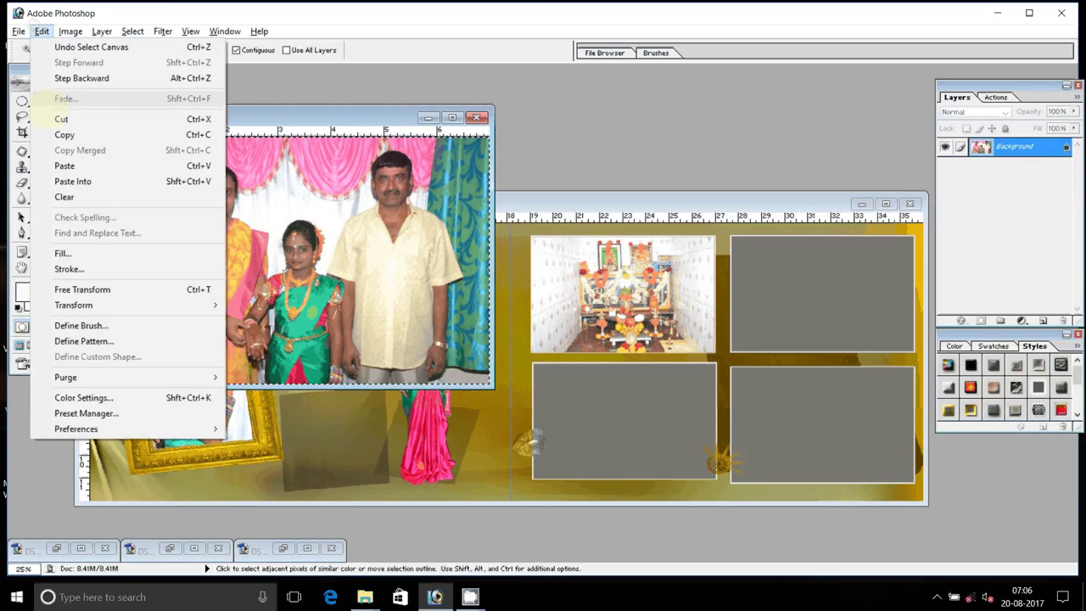
{"action": "left_click", "coordinate": [61, 119]}
{"action": "left_click", "coordinate": [476, 117]}
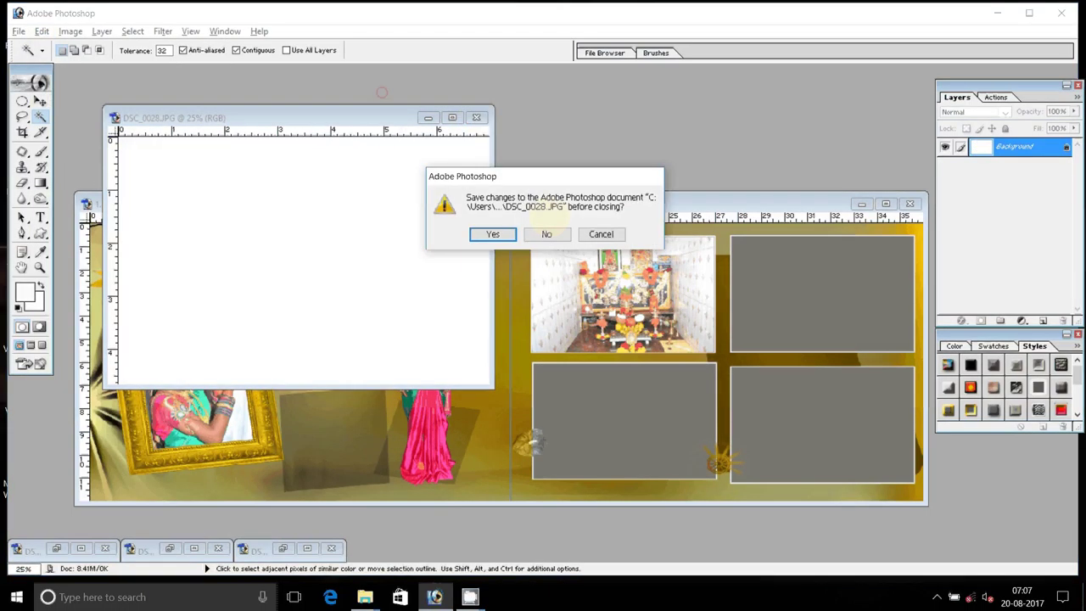
{"action": "left_click", "coordinate": [546, 234]}
{"action": "left_click", "coordinate": [40, 101]}
- Magic-wand select the top-right frame and paste the family photo into it
{"action": "left_click", "coordinate": [822, 293]}
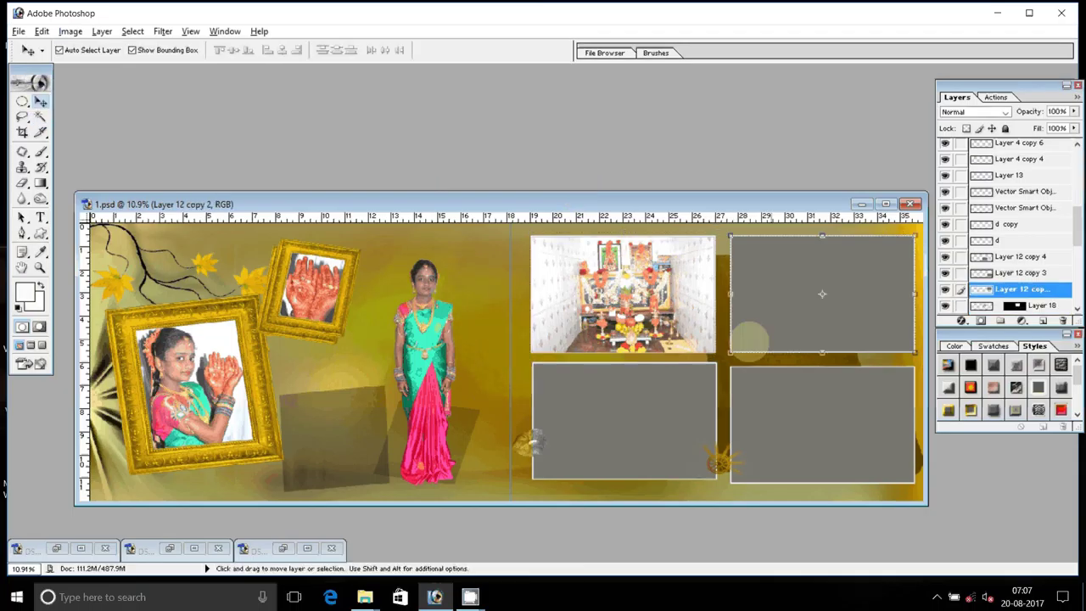
{"action": "key", "text": "w"}
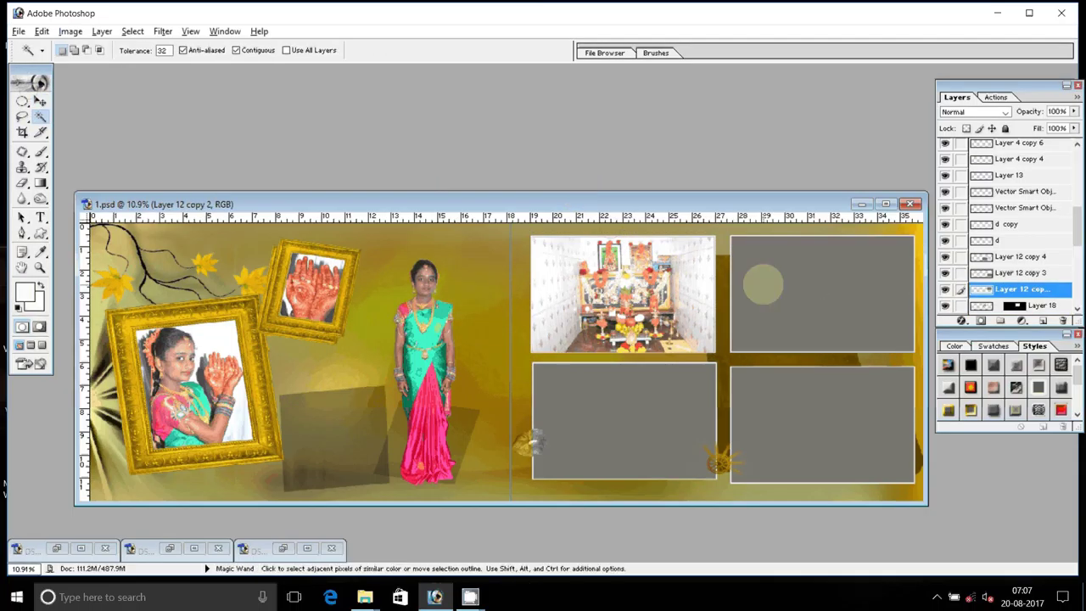
{"action": "left_click", "coordinate": [763, 286]}
{"action": "left_click", "coordinate": [42, 31]}
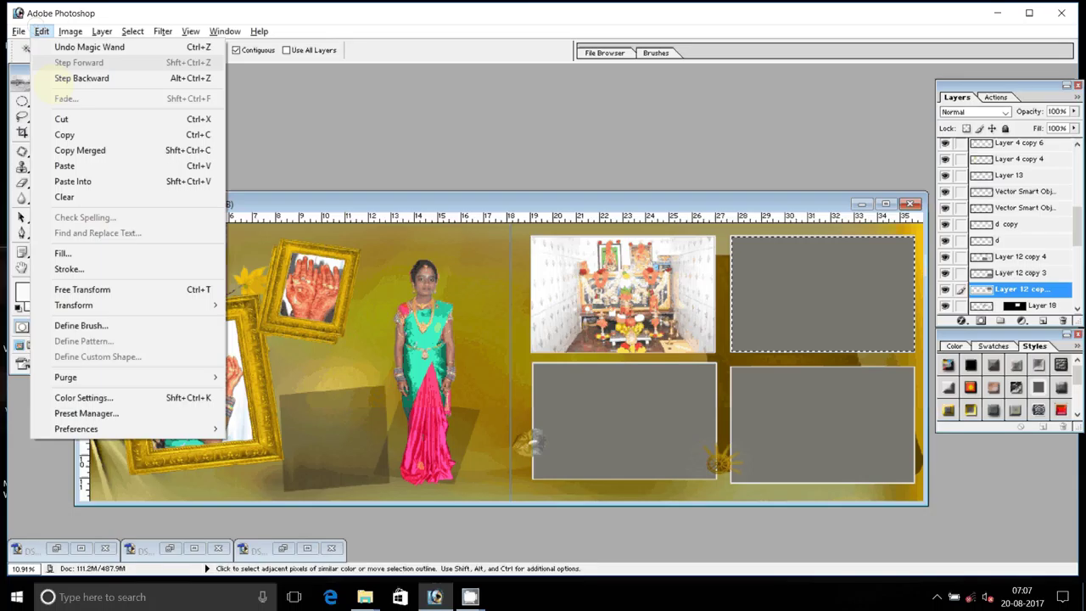
{"action": "left_click", "coordinate": [73, 181]}
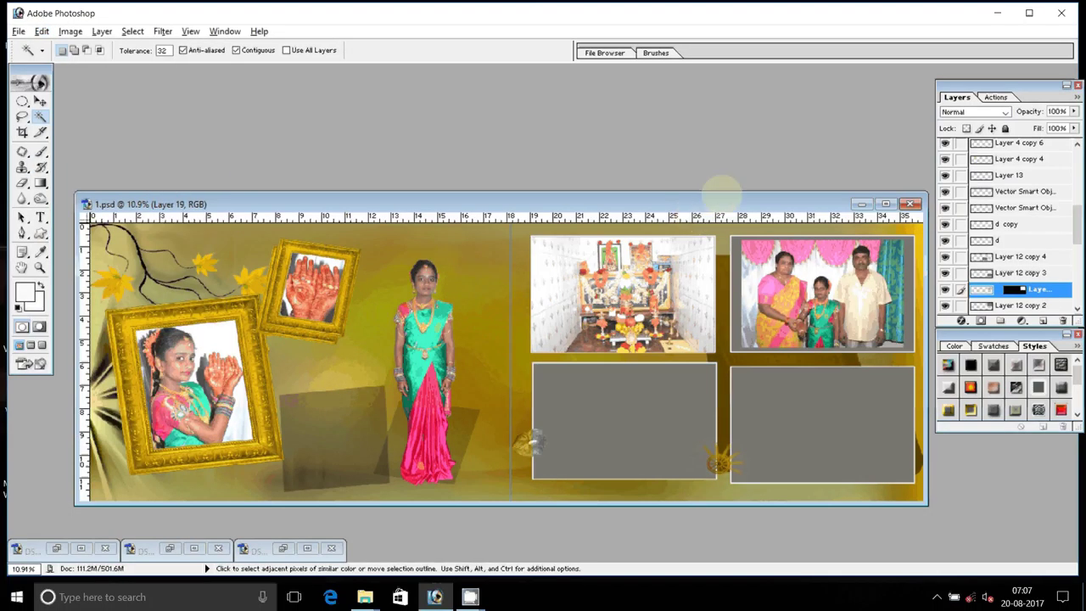
- Enlarge the pasted family photo to about 111.7% and commit the transform
{"action": "left_click", "coordinate": [40, 101]}
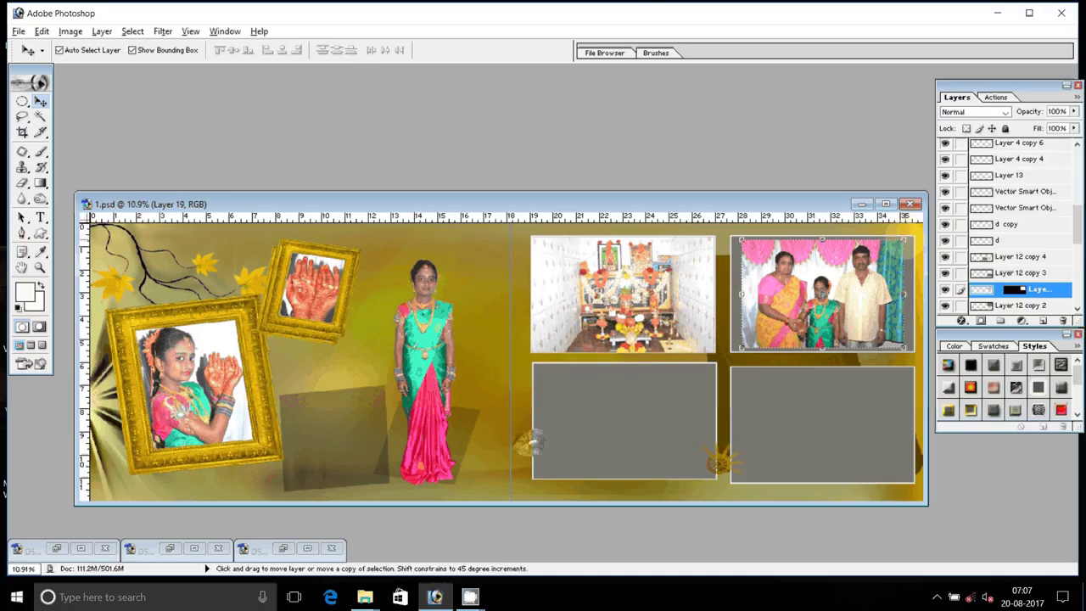
{"action": "left_click_drag", "start_coordinate": [905, 239], "coordinate": [914, 235]}
{"action": "left_click_drag", "start_coordinate": [723, 191], "coordinate": [731, 183]}
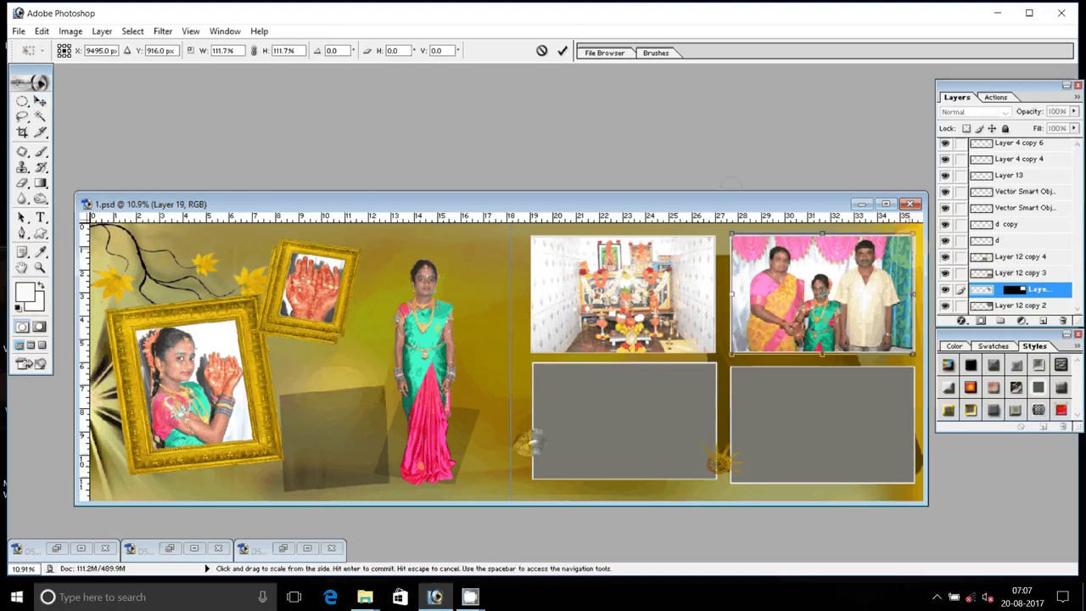
{"action": "key", "text": "Return"}
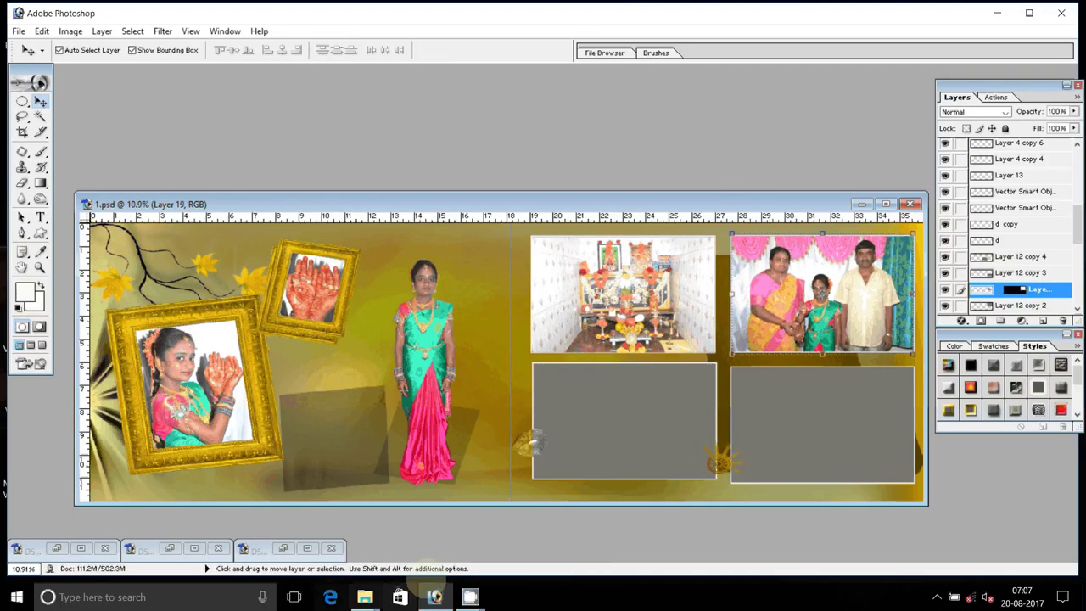
{"action": "left_click", "coordinate": [470, 597]}
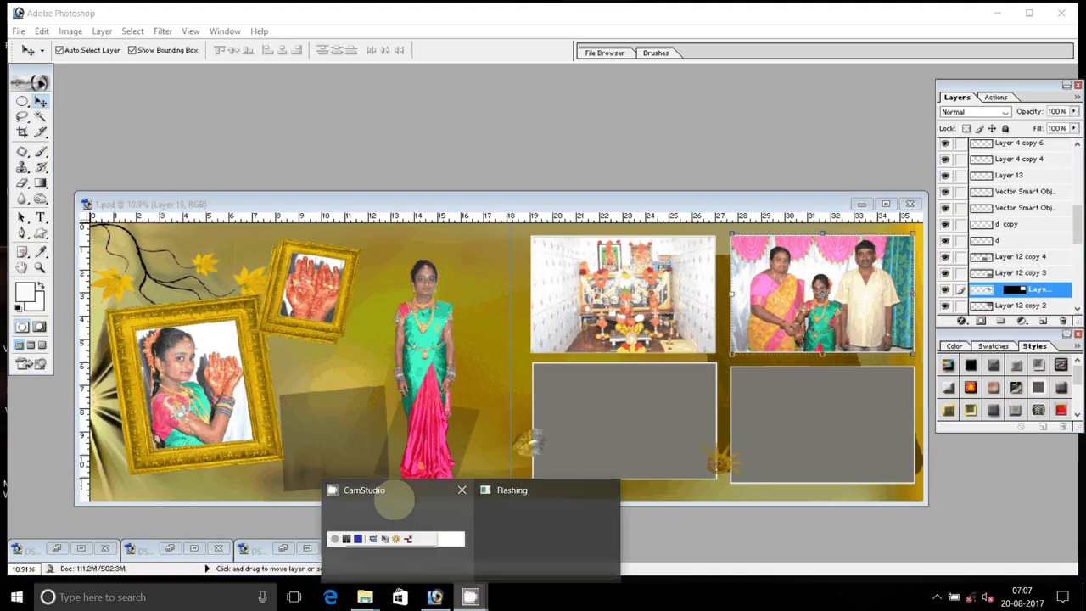
{"action": "left_click", "coordinate": [229, 513]}
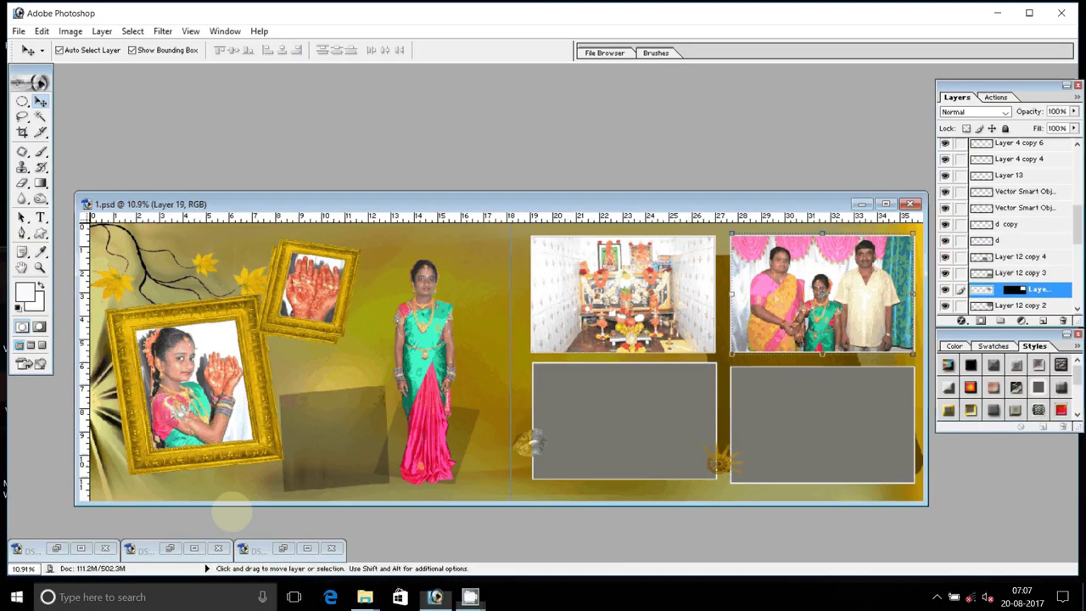
{"action": "mouse_move", "coordinate": [365, 597]}
{"action": "left_click", "coordinate": [286, 543]}
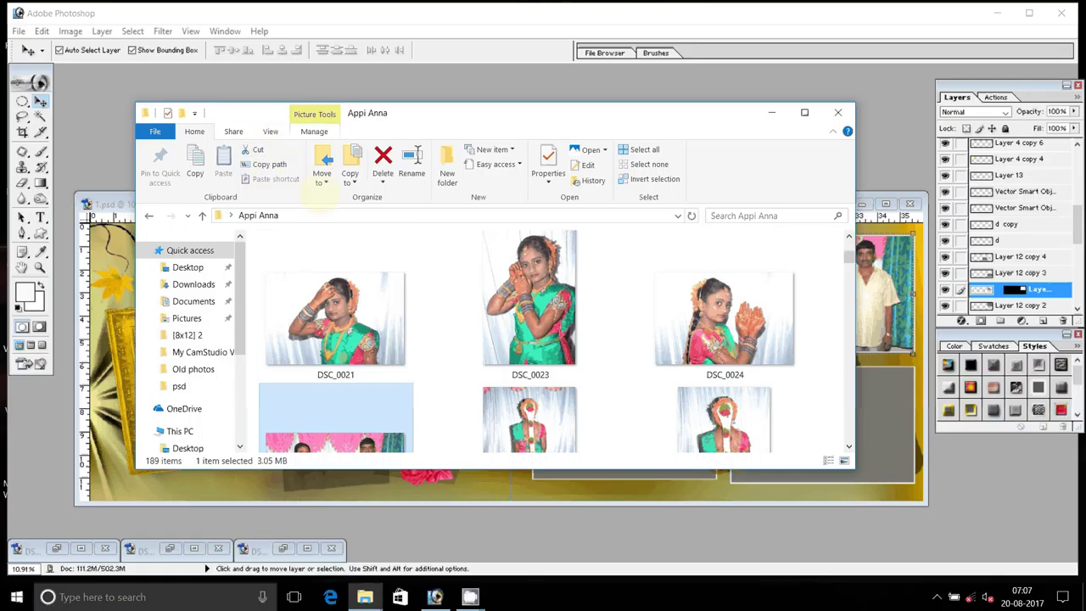
- Move the used family photo into Delete, then drag DSC_0070 into Photoshop
{"action": "left_click", "coordinate": [322, 177]}
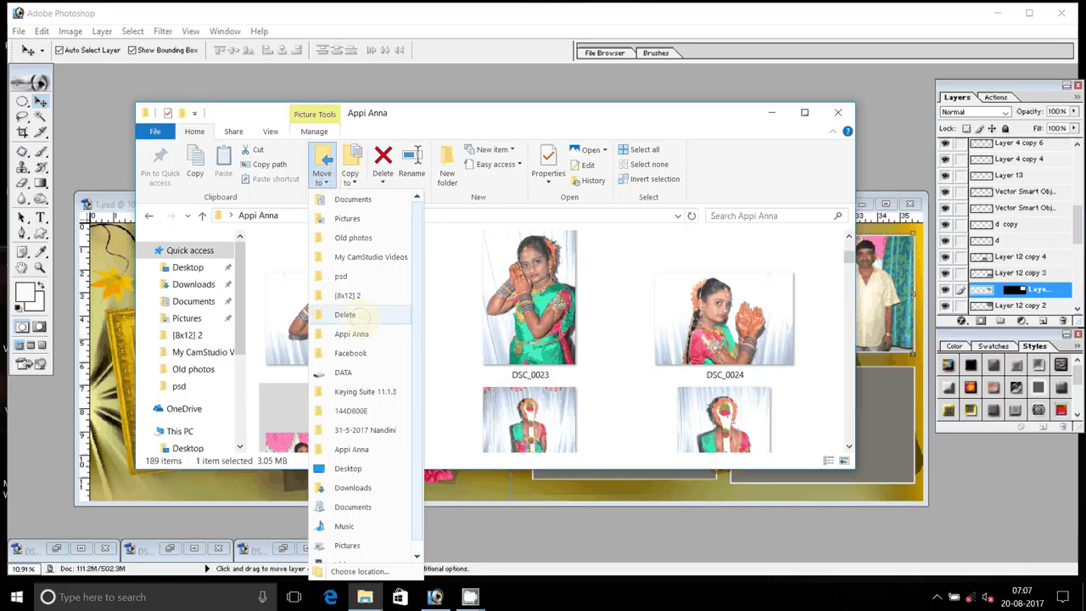
{"action": "left_click", "coordinate": [346, 314]}
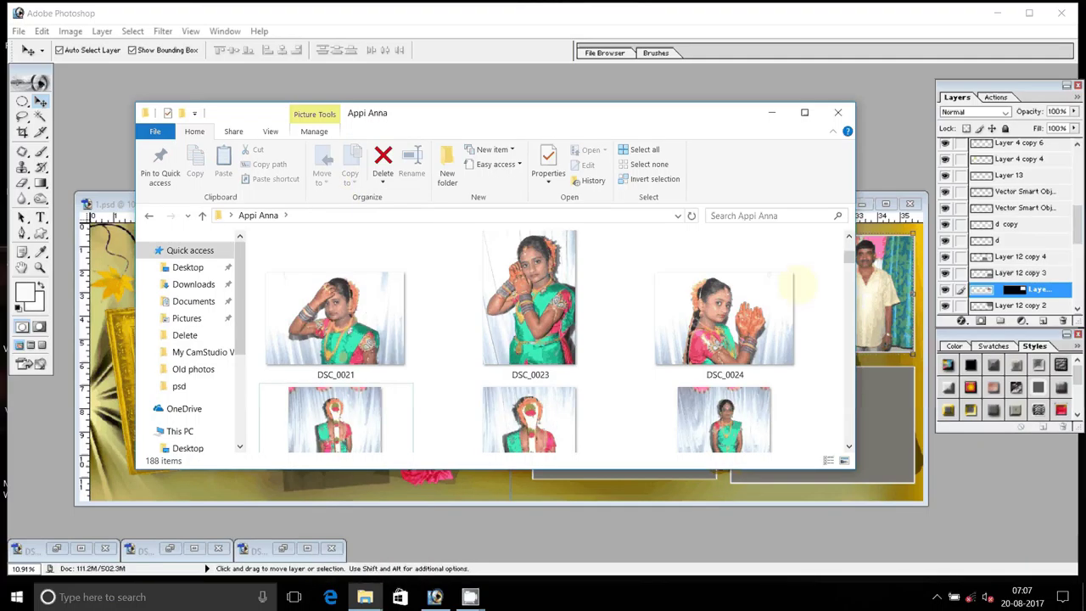
{"action": "left_click", "coordinate": [848, 445]}
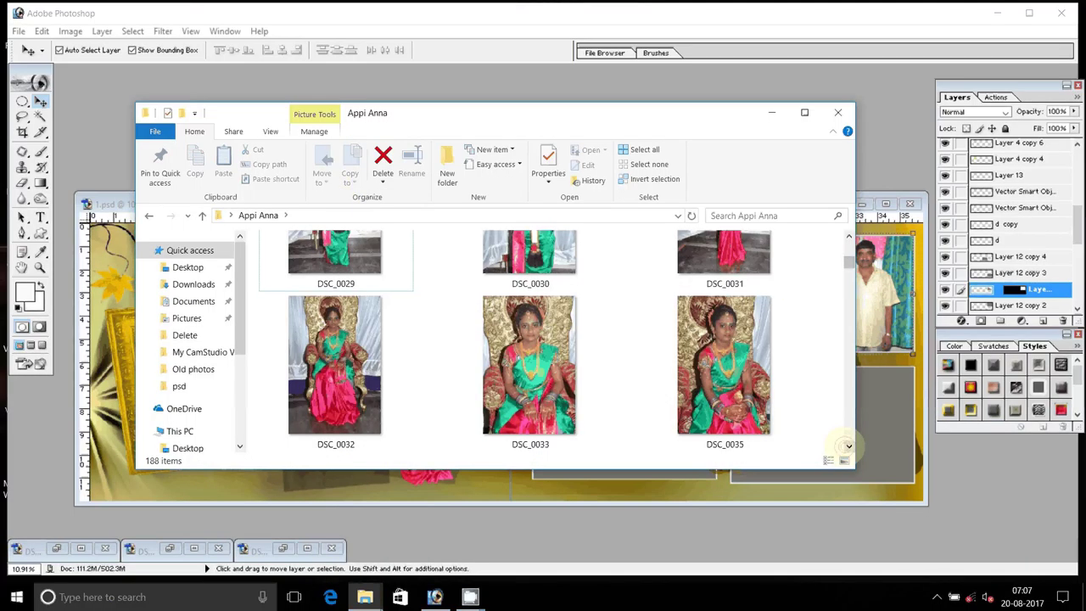
{"action": "left_click", "coordinate": [848, 446]}
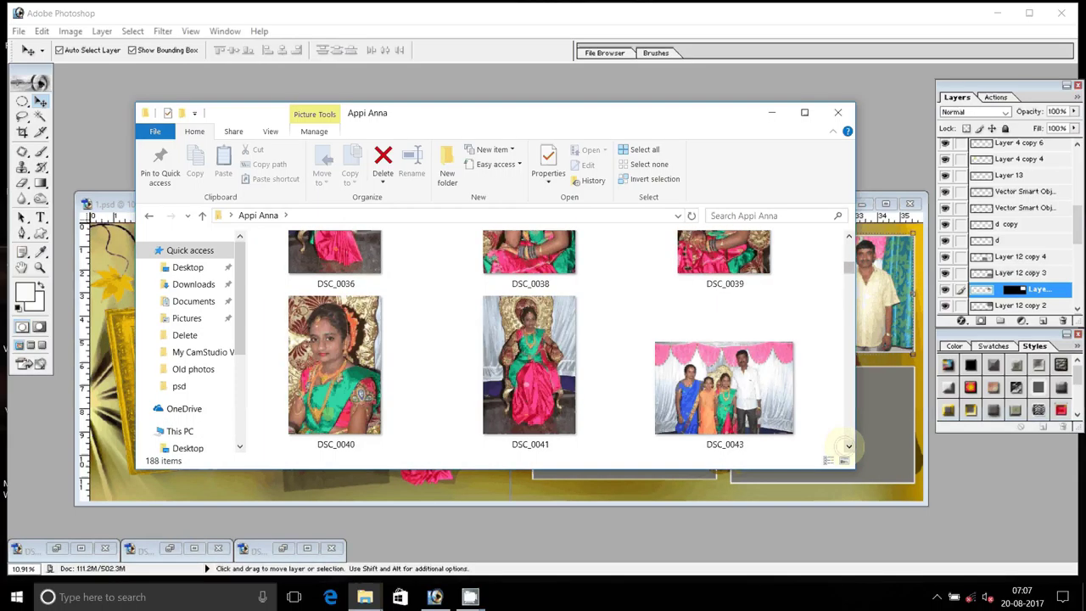
{"action": "left_click_drag", "start_coordinate": [848, 268], "coordinate": [849, 281]}
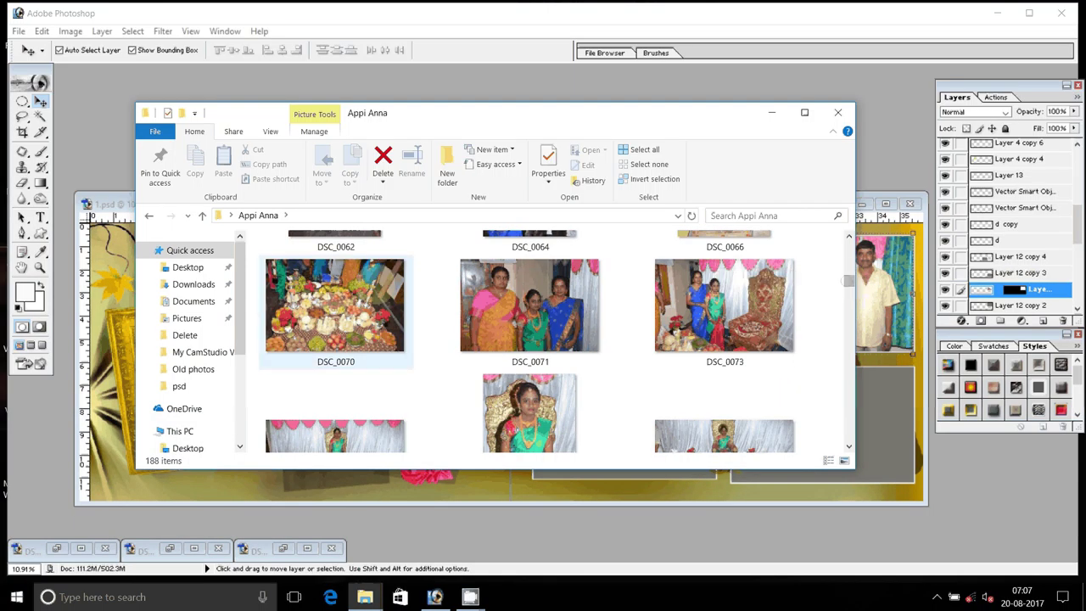
{"action": "mouse_move", "coordinate": [335, 305]}
{"action": "left_mouse_down"}
{"action": "mouse_move", "coordinate": [223, 195]}
{"action": "mouse_move", "coordinate": [72, 125]}
{"action": "left_mouse_up"}
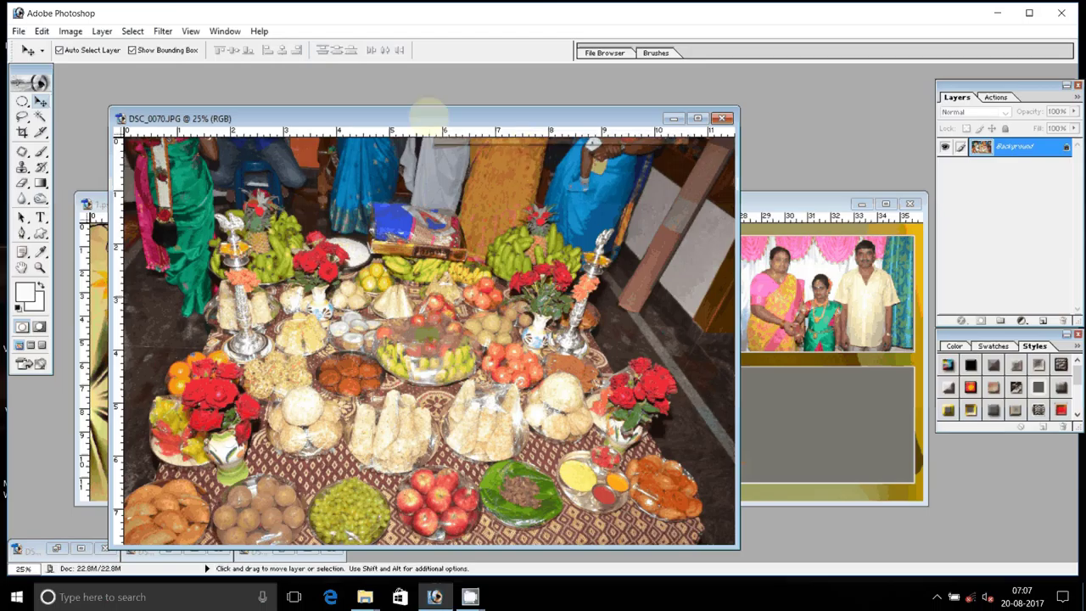
- Resize DSC_0070 to 8 inches wide in Image Size
{"action": "right_click", "coordinate": [429, 117]}
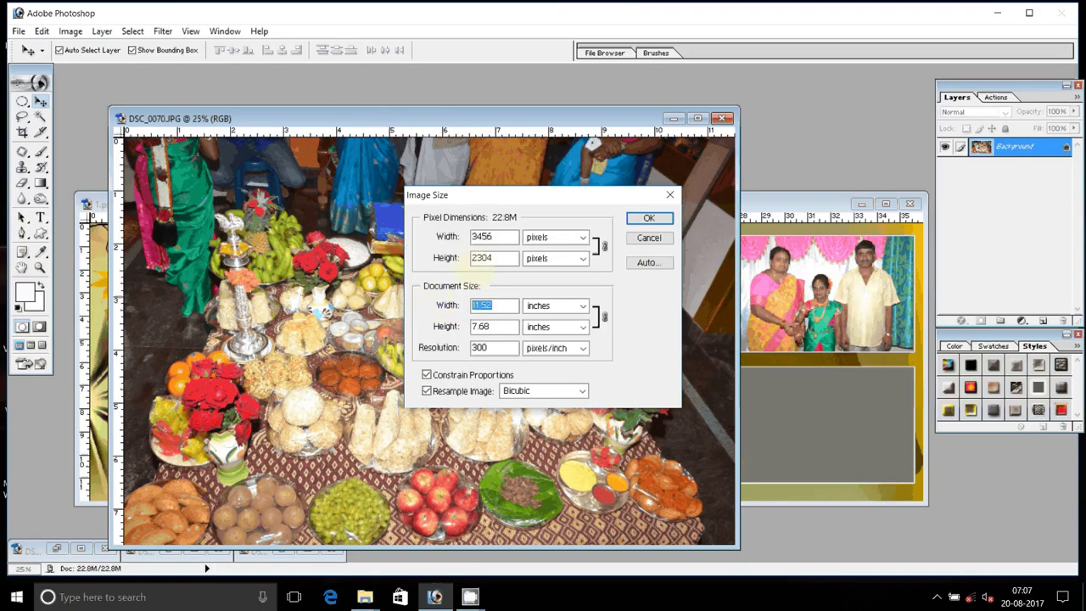
{"action": "type", "text": "8"}
{"action": "key", "text": "Return"}
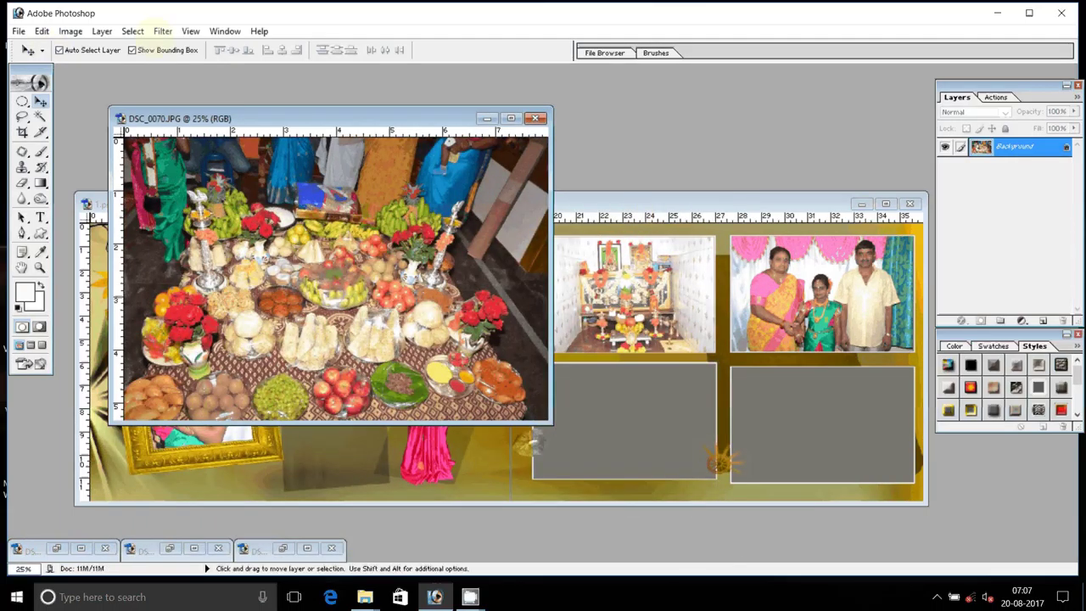
- Cut the whole DSC_0070 image to the clipboard and close it without saving
{"action": "left_click", "coordinate": [132, 30]}
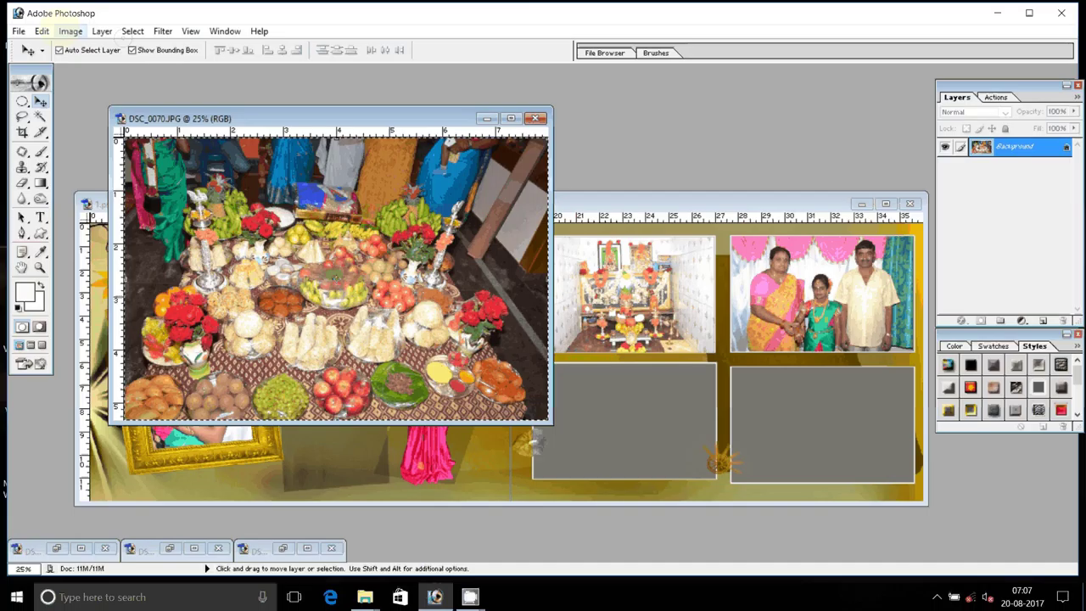
{"action": "left_click", "coordinate": [42, 31]}
{"action": "left_click", "coordinate": [65, 135]}
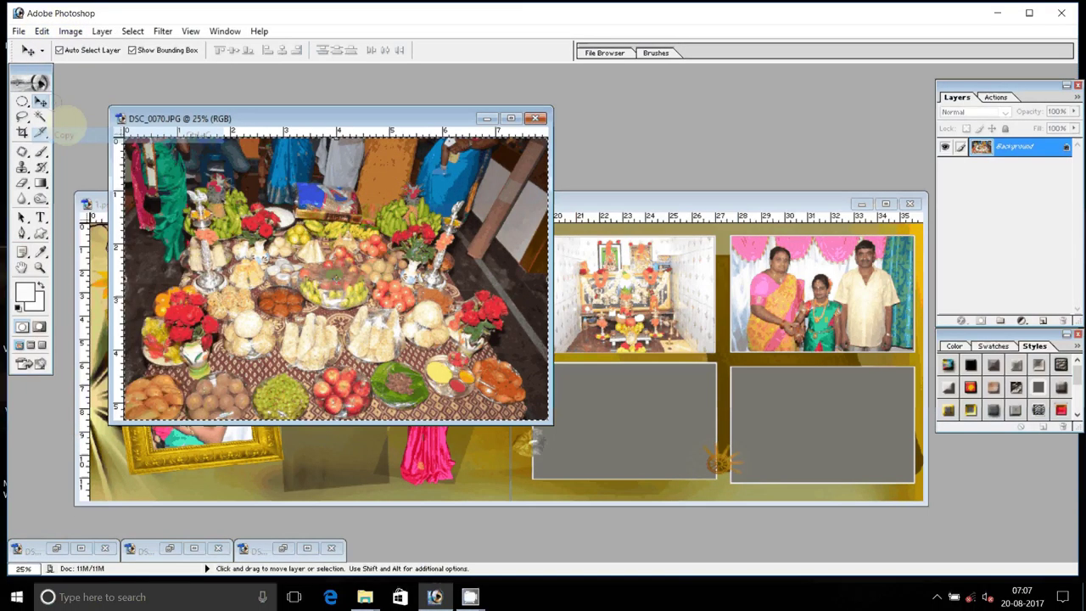
{"action": "left_click", "coordinate": [42, 31]}
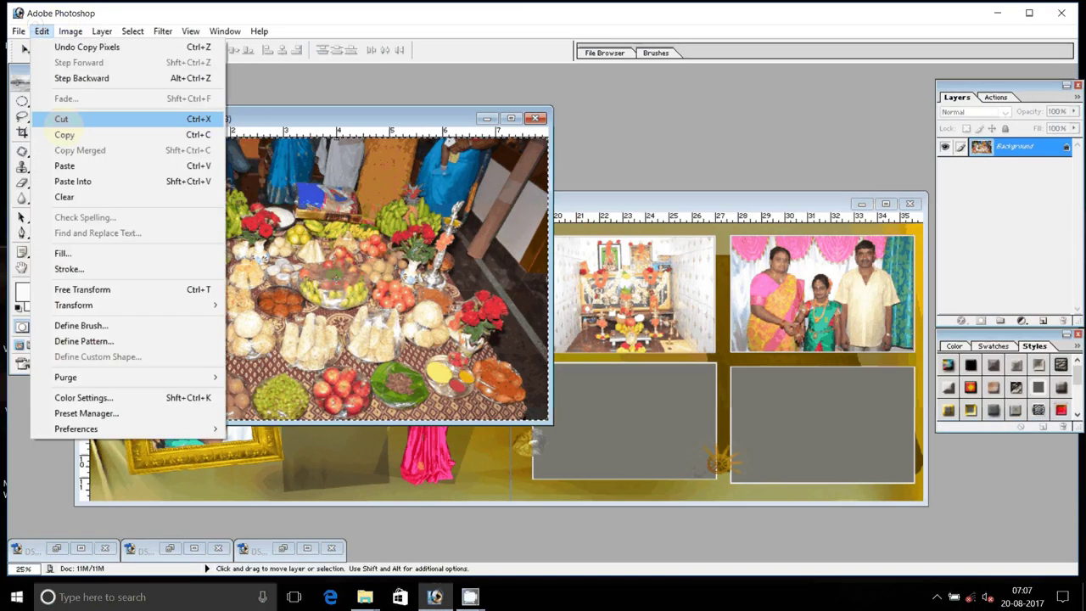
{"action": "left_click", "coordinate": [60, 114]}
{"action": "left_click", "coordinate": [536, 118]}
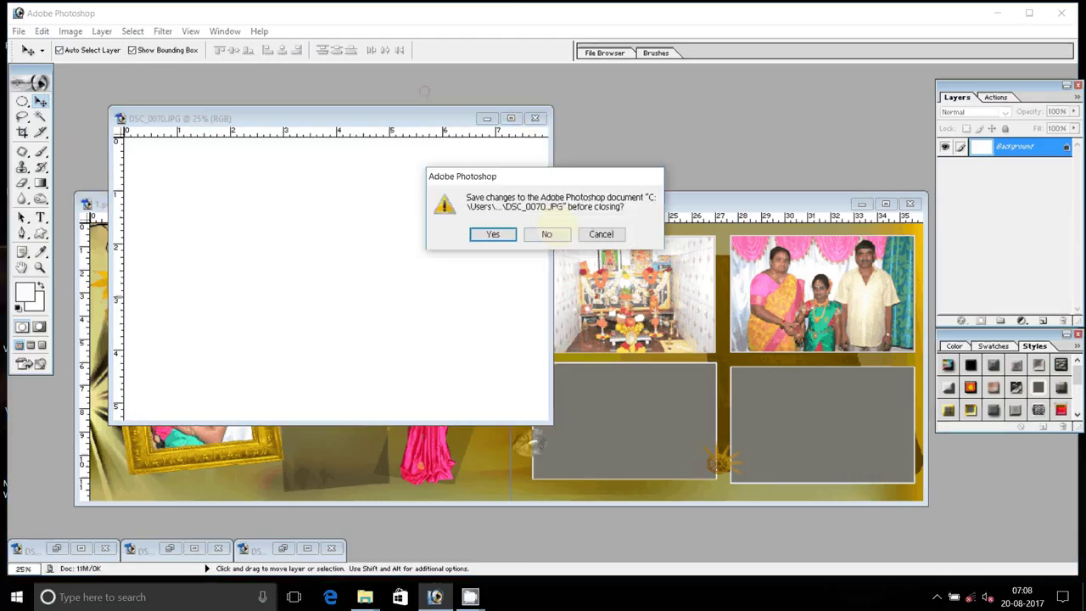
{"action": "left_click", "coordinate": [549, 232]}
{"action": "left_click", "coordinate": [535, 383]}
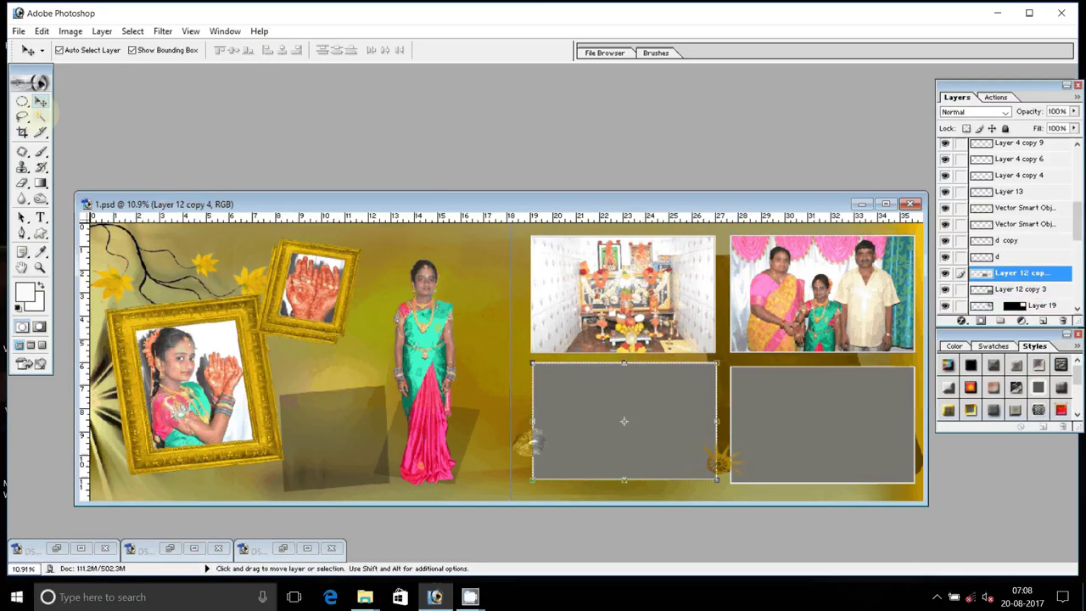
- Magic-wand select the lower-left grey box and paste the offerings photo into it
{"action": "left_click", "coordinate": [39, 117]}
{"action": "left_click", "coordinate": [678, 403]}
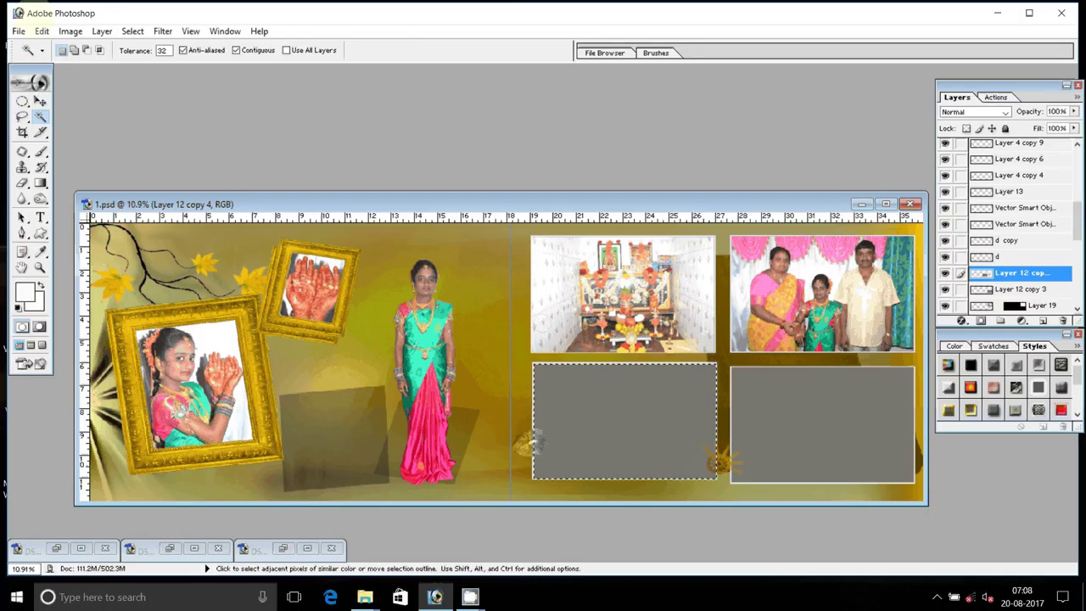
{"action": "left_click", "coordinate": [70, 31]}
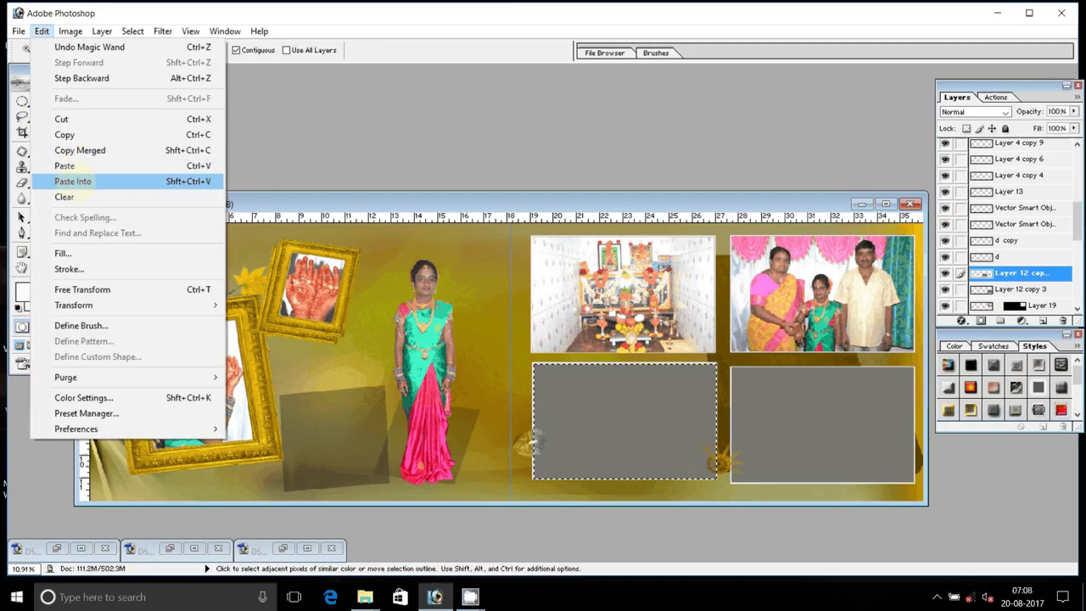
{"action": "left_click", "coordinate": [81, 181]}
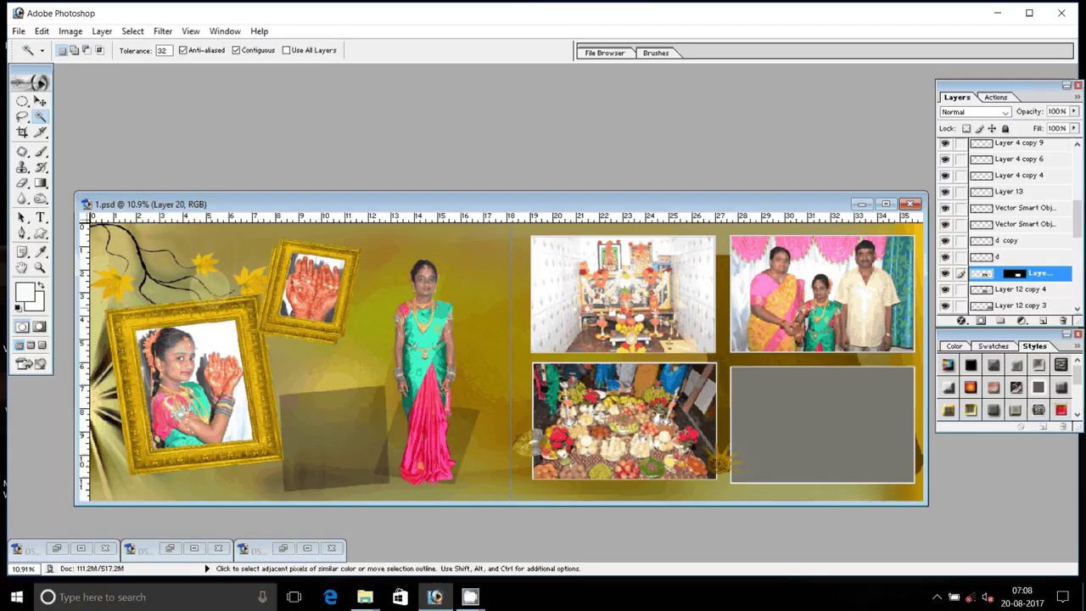
- Resize the pasted food photo to fit and move the faded ornament left off it
{"action": "left_click", "coordinate": [40, 101]}
{"action": "left_click", "coordinate": [521, 451]}
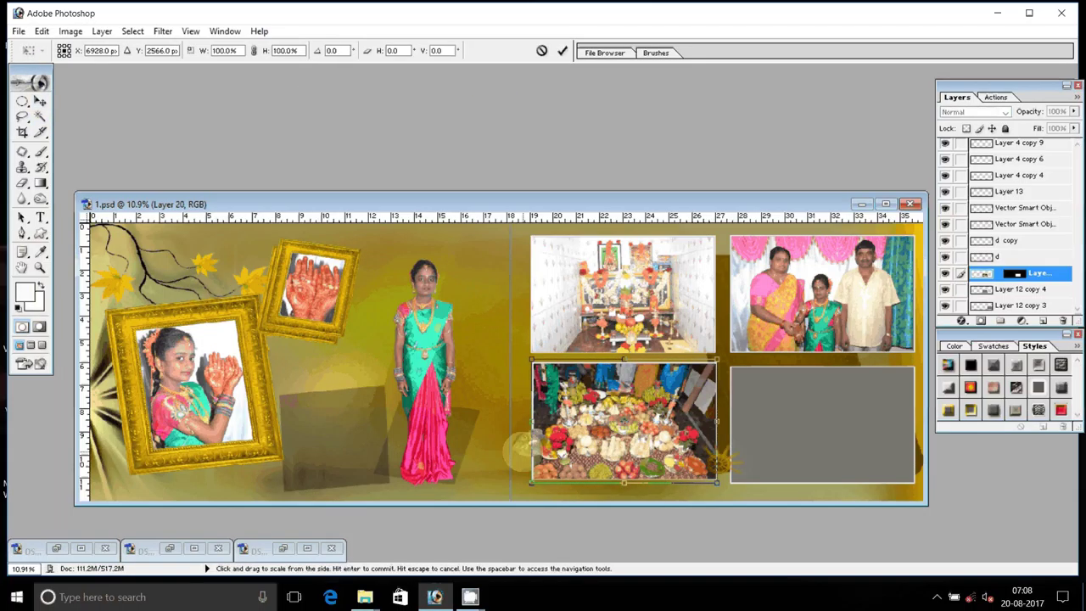
{"action": "left_click", "coordinate": [562, 51]}
{"action": "left_click", "coordinate": [832, 463]}
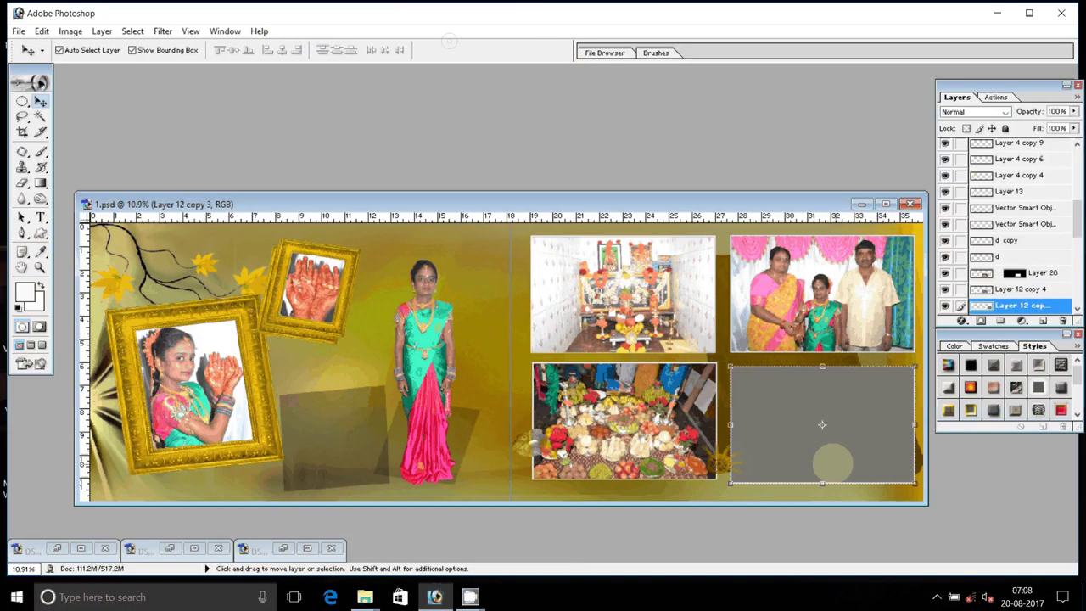
{"action": "left_click", "coordinate": [517, 446]}
{"action": "mouse_move", "coordinate": [519, 444]}
{"action": "left_mouse_down"}
{"action": "mouse_move", "coordinate": [483, 445]}
{"action": "mouse_move", "coordinate": [510, 361]}
{"action": "left_mouse_up"}
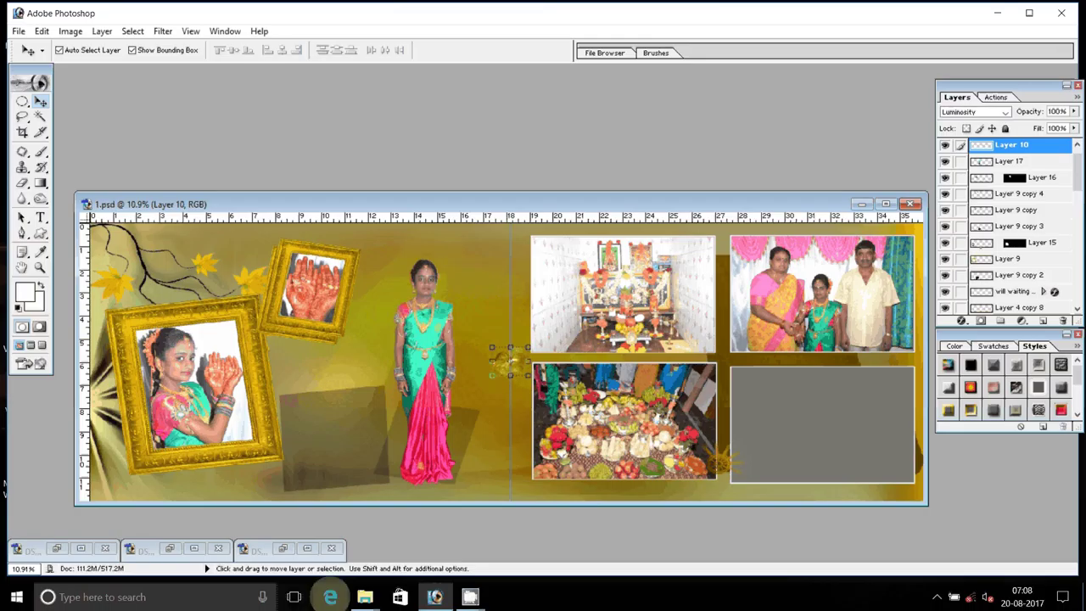
- Move the used photo from the Appi Anna folder into the Delete folder
{"action": "left_click", "coordinate": [365, 597]}
{"action": "left_click", "coordinate": [289, 535]}
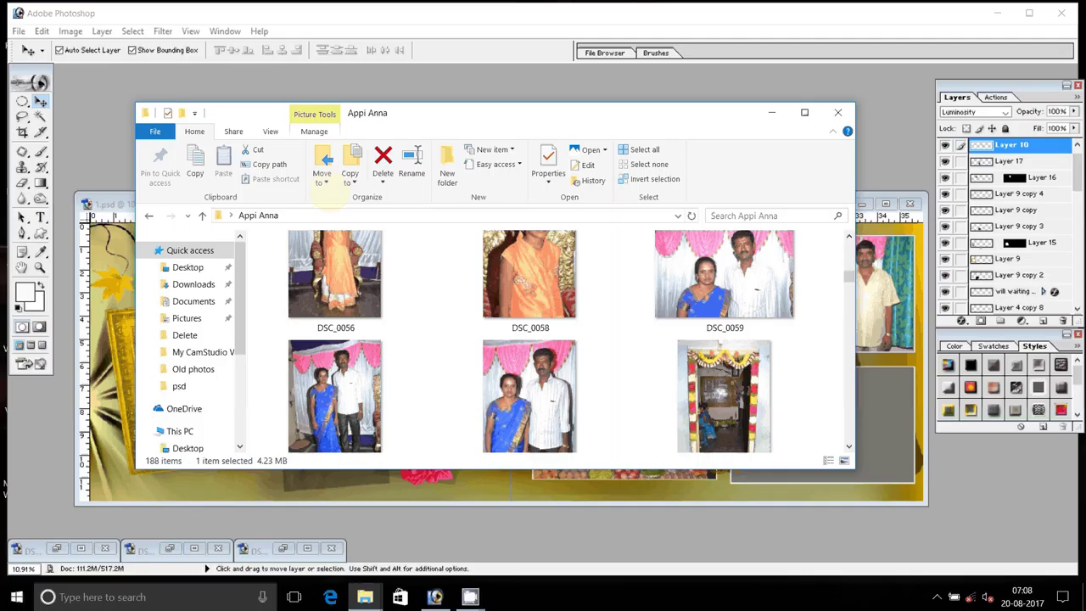
{"action": "left_click", "coordinate": [323, 178]}
{"action": "left_click", "coordinate": [345, 295]}
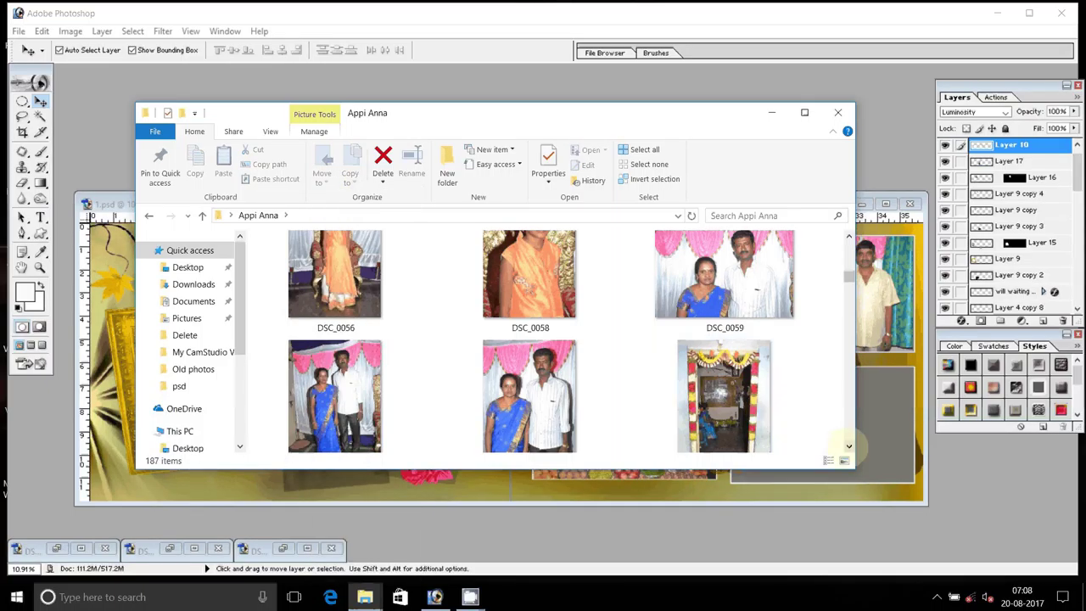
- Scroll to DSC_0073 and drag it into Photoshop to open it
{"action": "left_click", "coordinate": [848, 445]}
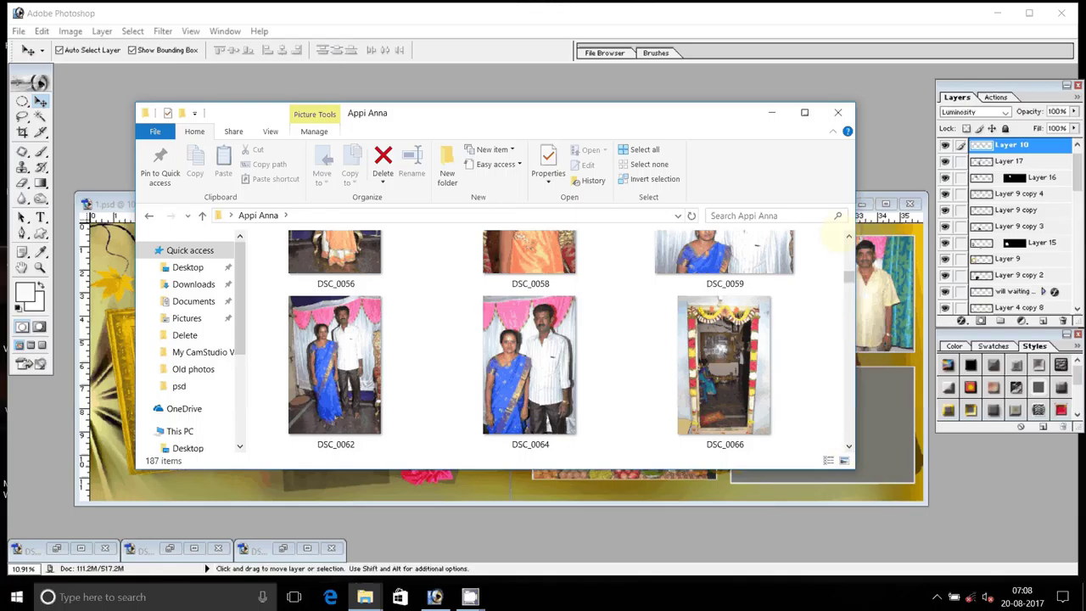
{"action": "left_click", "coordinate": [848, 236]}
{"action": "left_click", "coordinate": [849, 236]}
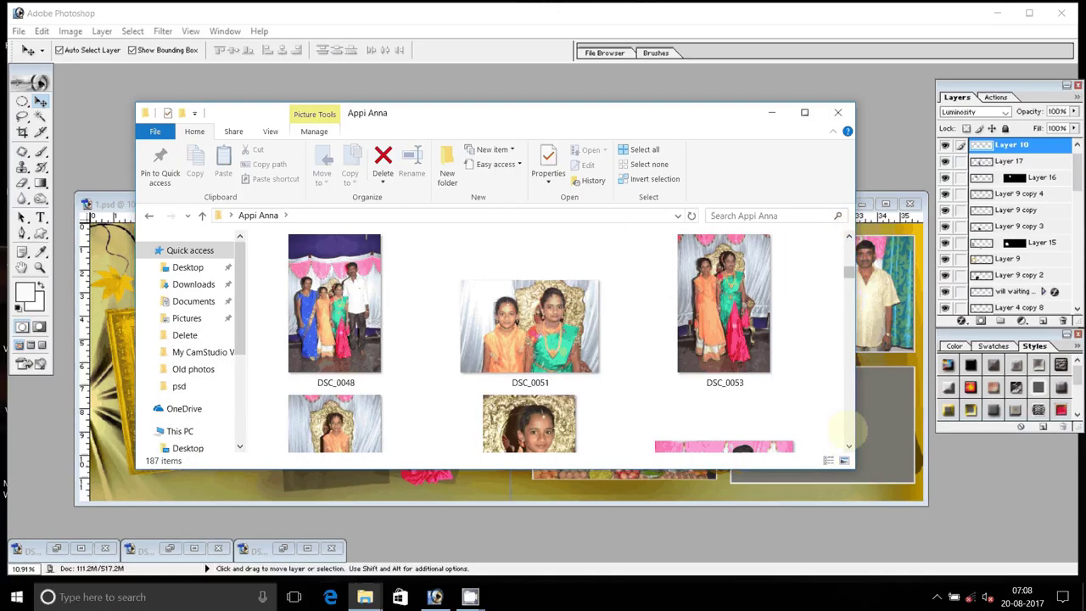
{"action": "left_click", "coordinate": [848, 445]}
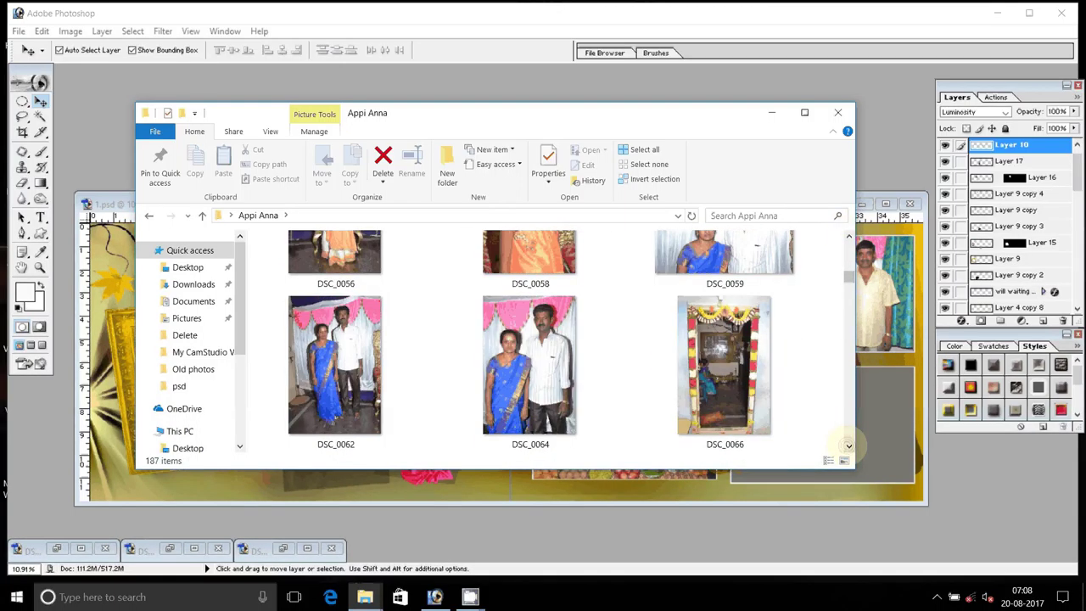
{"action": "left_click", "coordinate": [848, 445]}
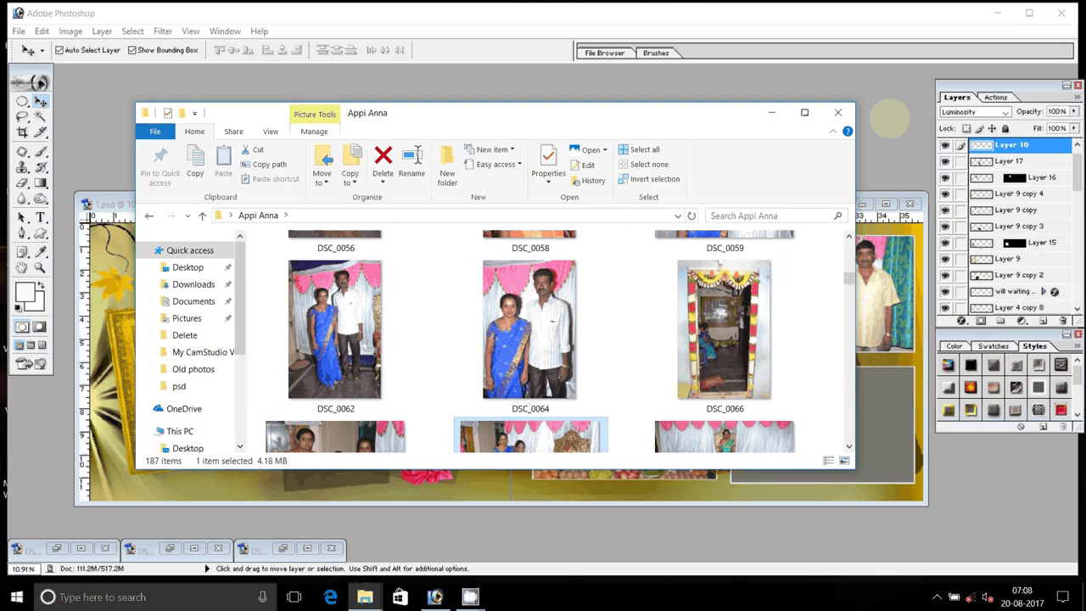
{"action": "left_click_drag", "start_coordinate": [530, 388], "coordinate": [711, 95]}
{"action": "left_click", "coordinate": [605, 313]}
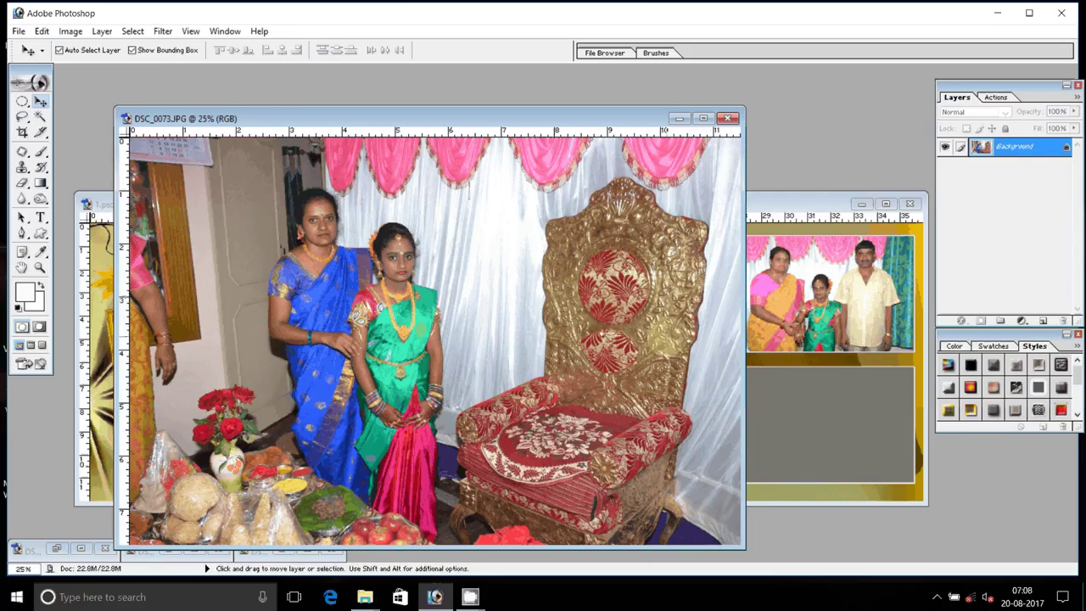
- Resize DSC_0073 to 8 inches wide (2400×1600 px) in Image Size
{"action": "right_click", "coordinate": [299, 116]}
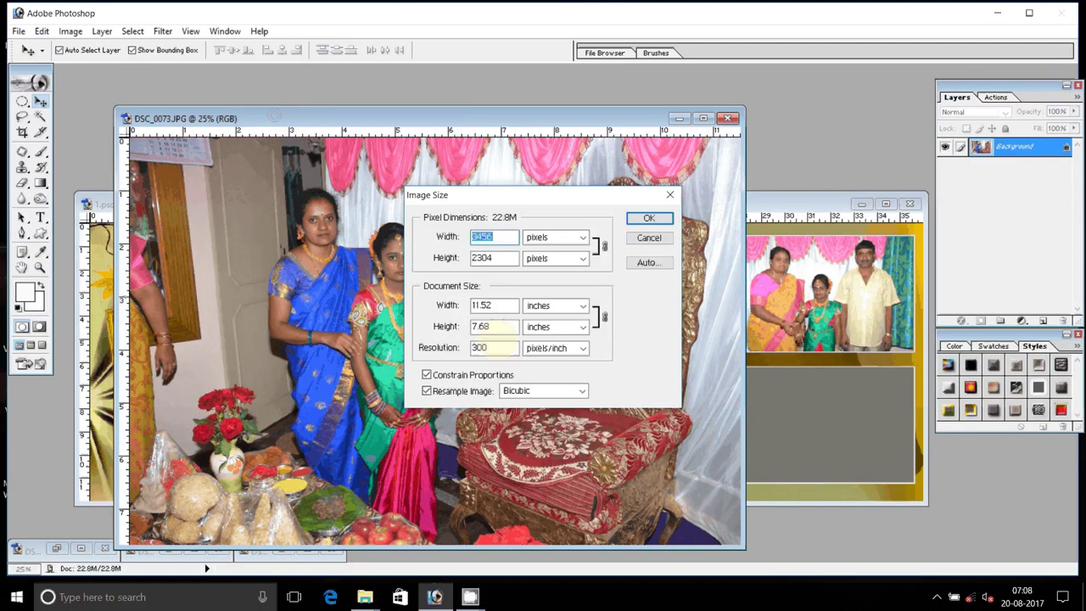
{"action": "left_click", "coordinate": [482, 306]}
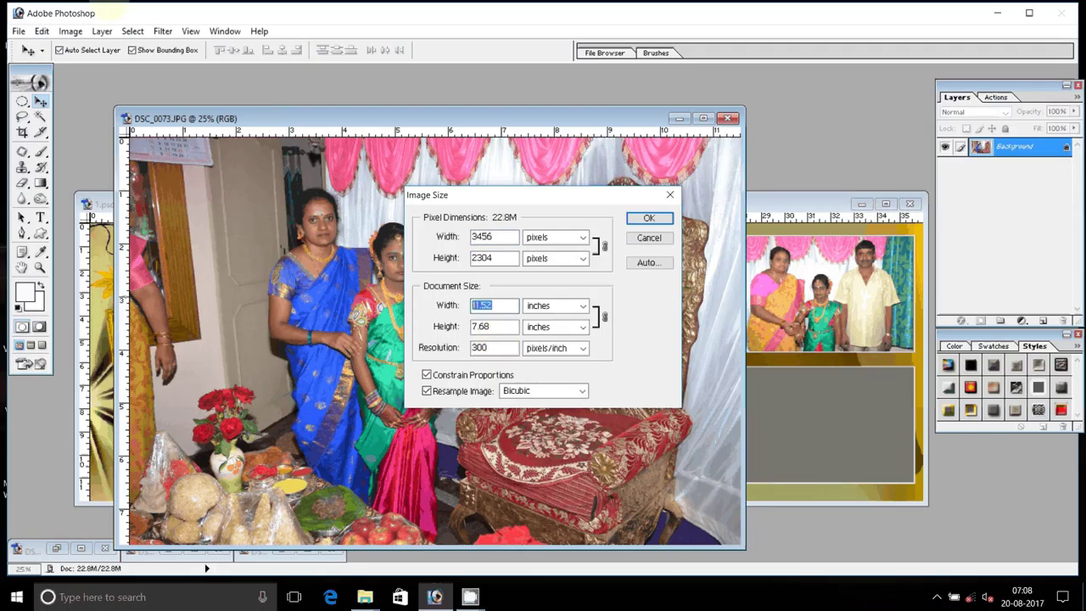
{"action": "type", "text": "8"}
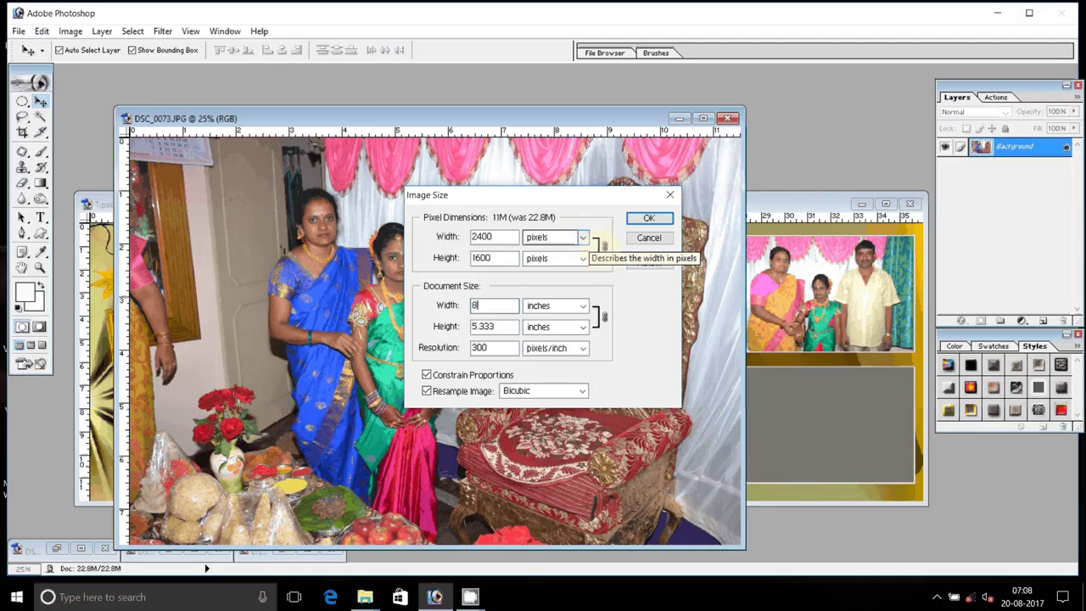
{"action": "left_click", "coordinate": [649, 218]}
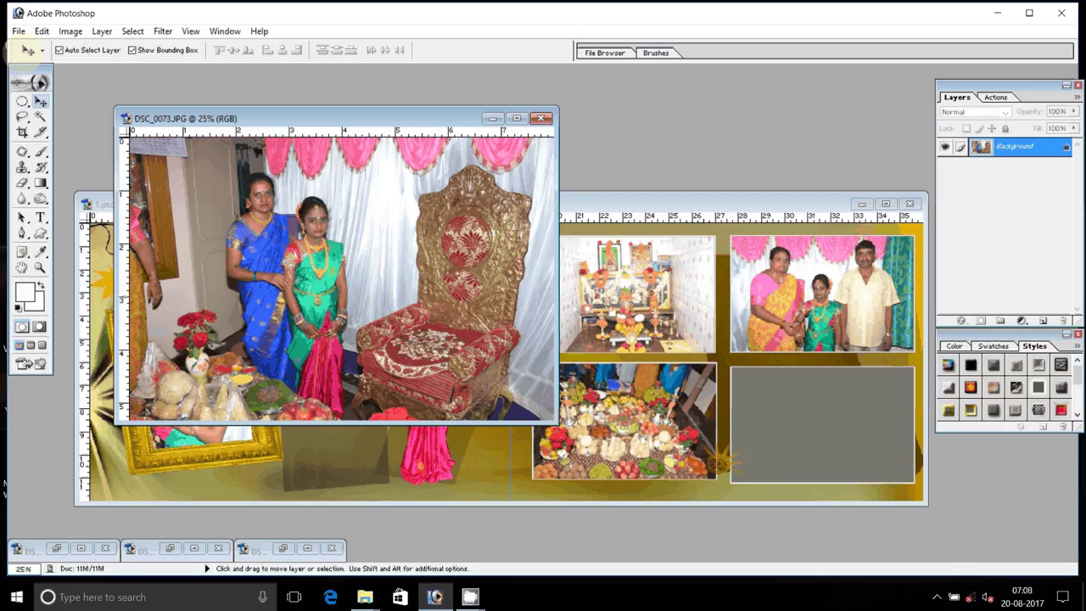
- Cut the whole DSC_0073 image to the clipboard and close it without saving
{"action": "key", "text": "ctrl+a"}
{"action": "key", "text": "ctrl+x"}
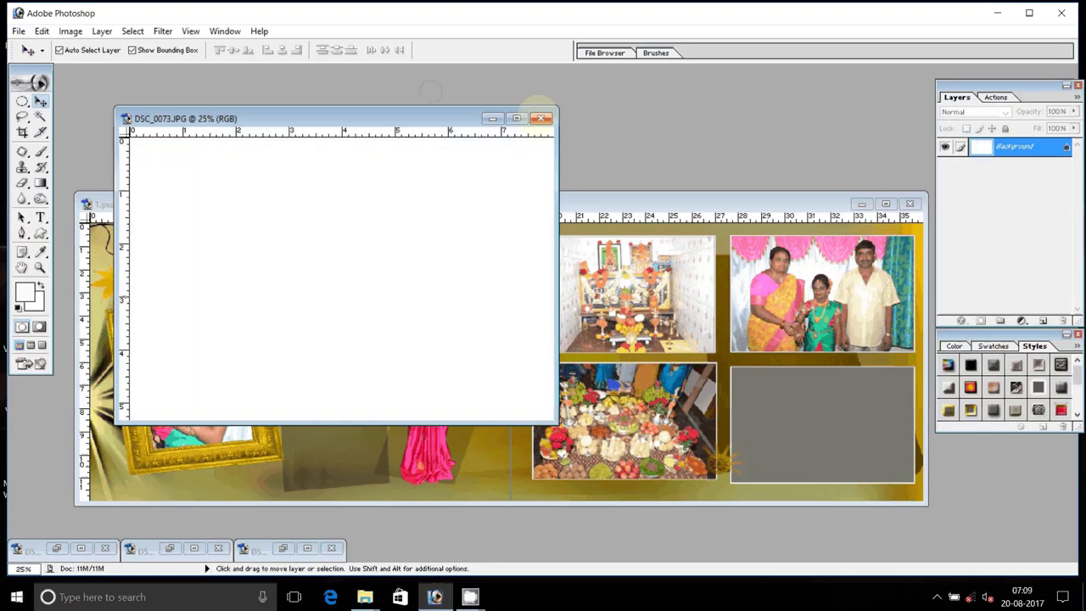
{"action": "left_click", "coordinate": [540, 118]}
{"action": "left_click", "coordinate": [548, 232]}
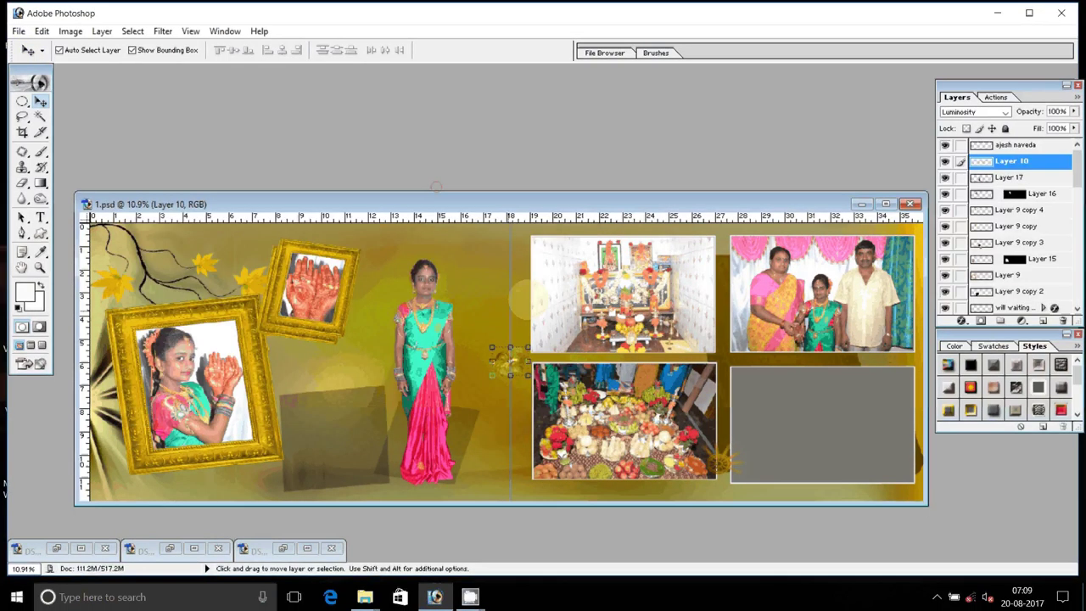
- Magic-wand select the lower-right grey placeholder and paste DSC_0073 into it
{"action": "left_click", "coordinate": [821, 424]}
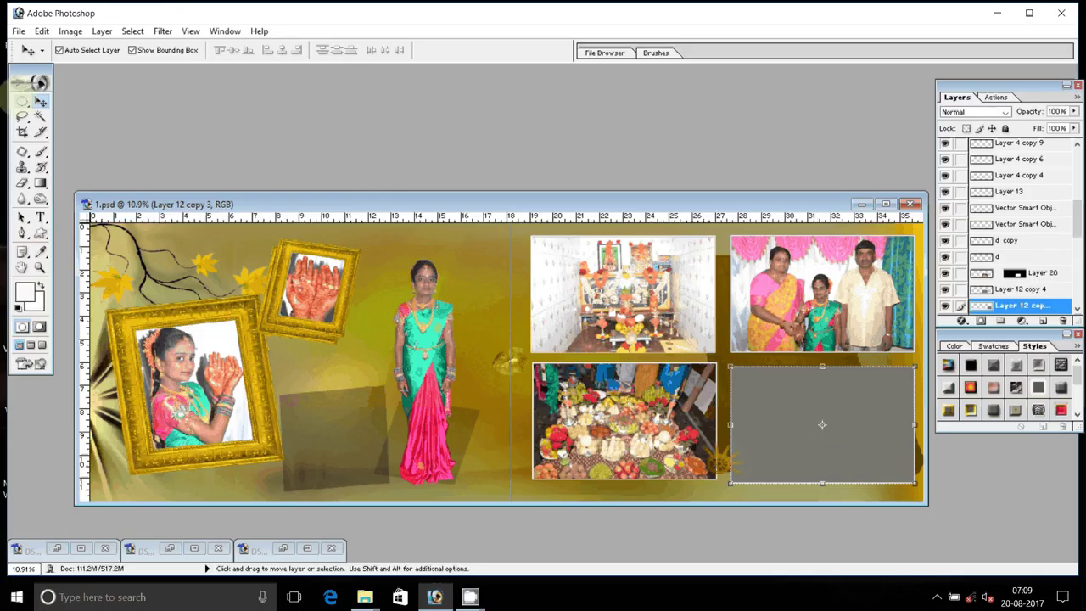
{"action": "left_click", "coordinate": [40, 117]}
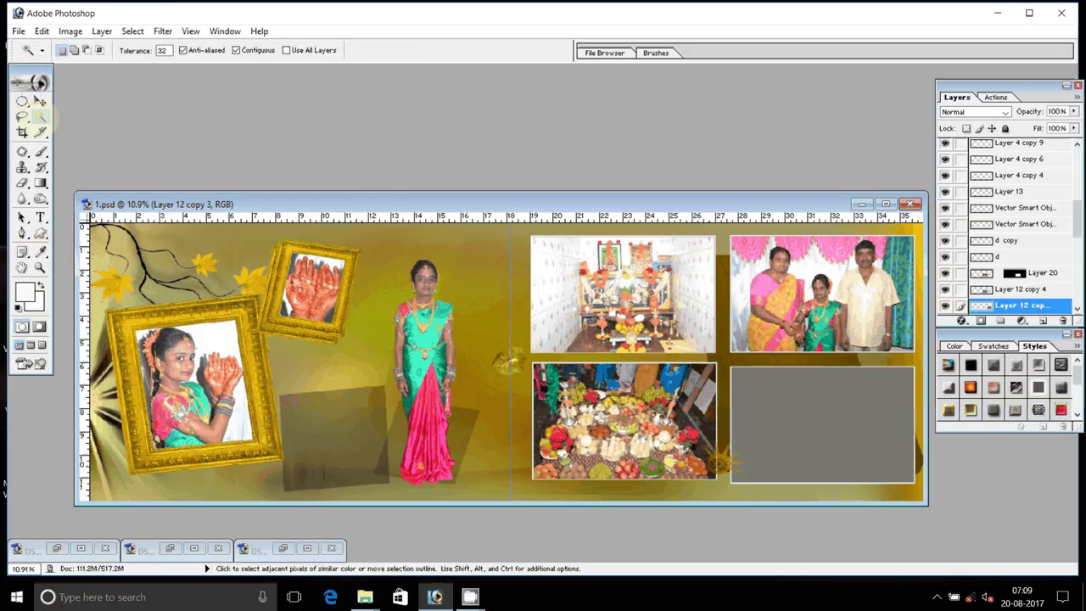
{"action": "left_click", "coordinate": [821, 425]}
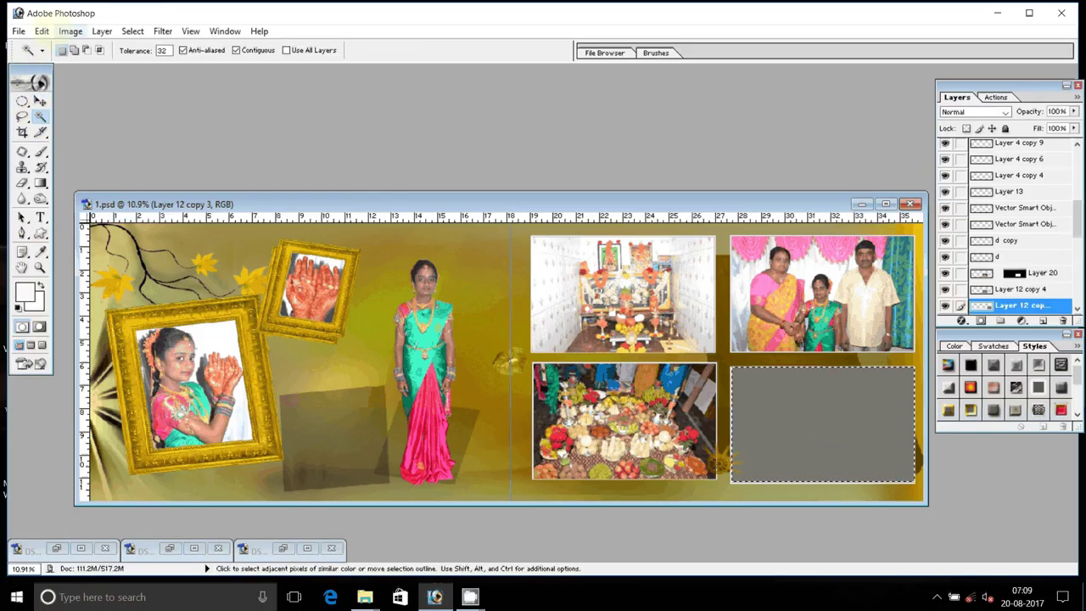
{"action": "left_click", "coordinate": [41, 31]}
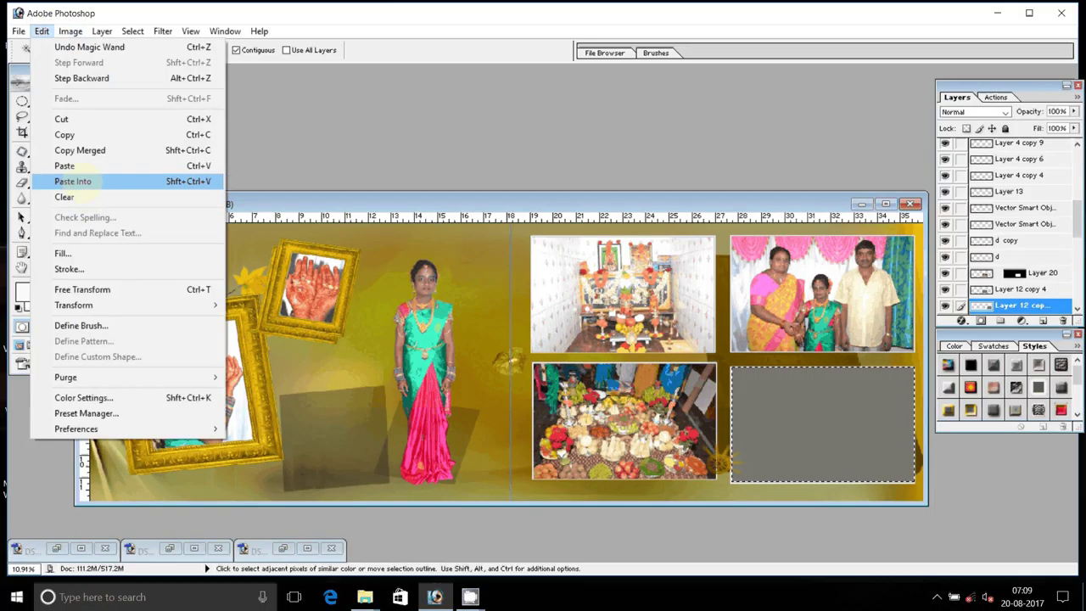
{"action": "left_click", "coordinate": [85, 181]}
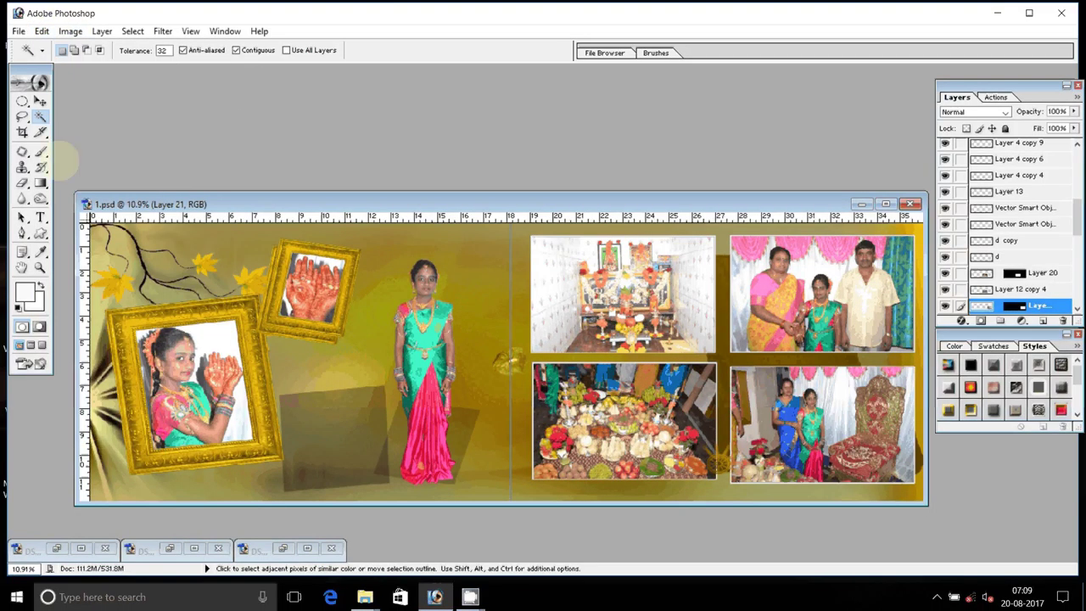
{"action": "left_click", "coordinate": [40, 101]}
{"action": "left_click", "coordinate": [318, 411]}
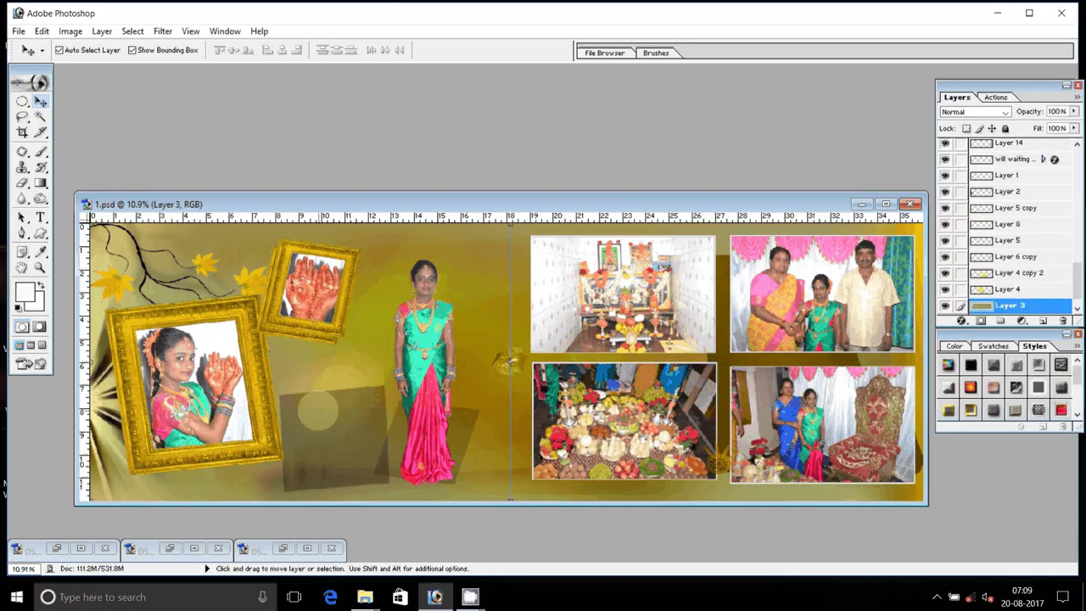
- Zoom in on the grey rectangle and scroll the Layers panel to its layers
{"action": "key", "text": "z"}
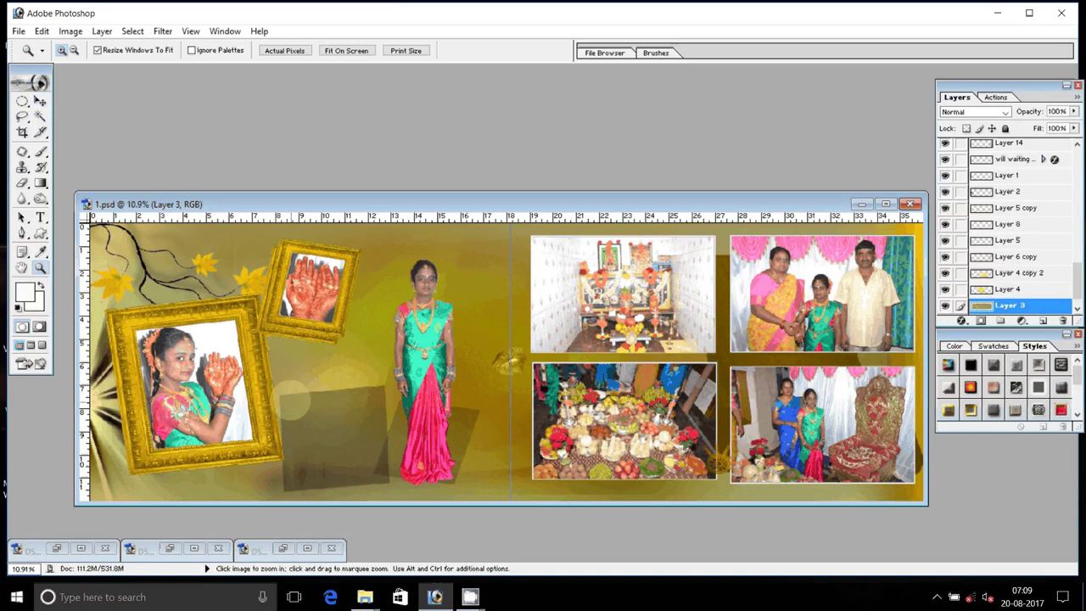
{"action": "left_click_drag", "start_coordinate": [291, 397], "coordinate": [418, 463]}
{"action": "key", "text": "v"}
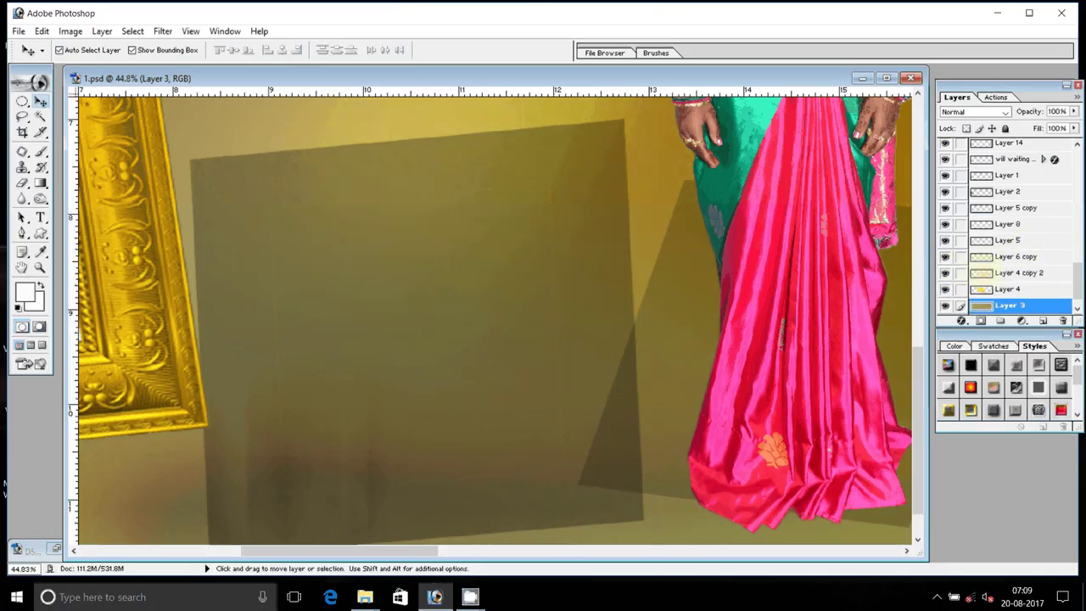
{"action": "scroll", "coordinate": [1010, 225], "scroll_direction": "up", "scroll_amount": 1}
{"action": "scroll", "coordinate": [1009, 225], "scroll_direction": "up", "scroll_amount": 1}
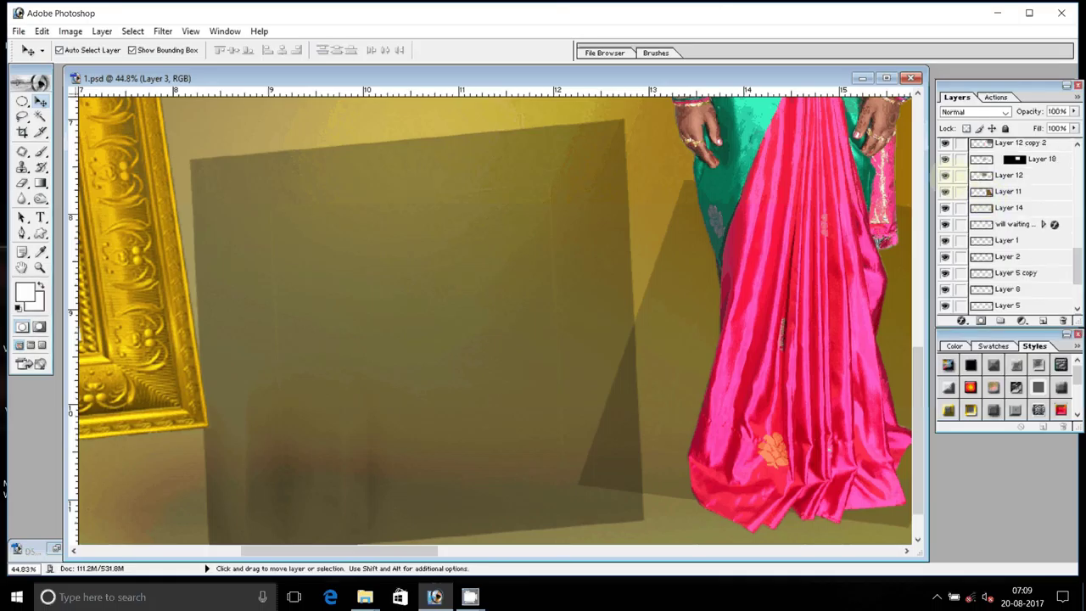
{"action": "scroll", "coordinate": [1010, 225], "scroll_direction": "up", "scroll_amount": 1}
{"action": "scroll", "coordinate": [1009, 225], "scroll_direction": "up", "scroll_amount": 1}
{"action": "scroll", "coordinate": [1010, 224], "scroll_direction": "up", "scroll_amount": 1}
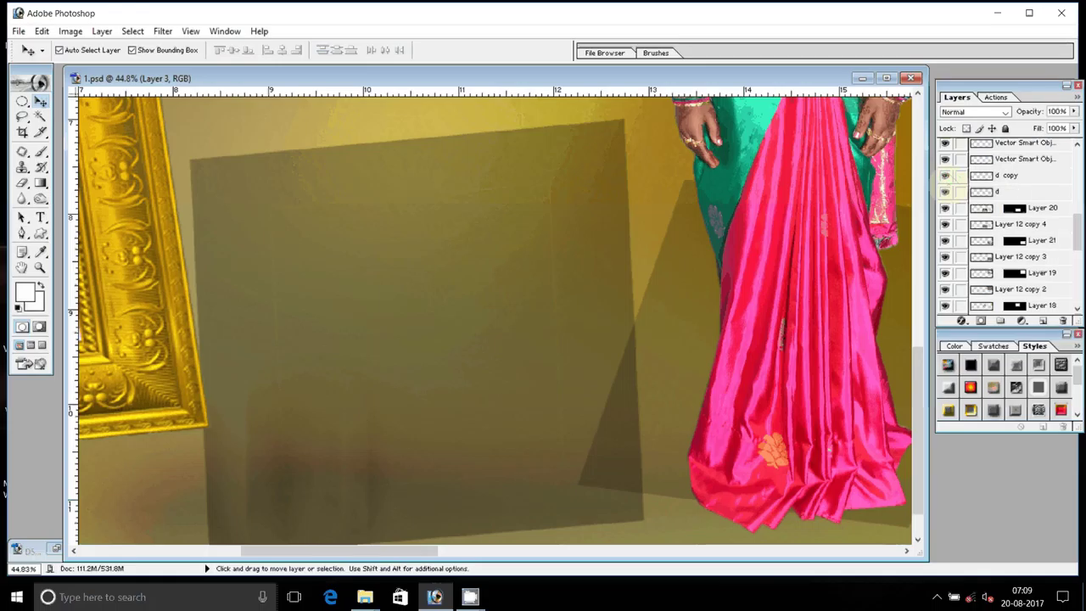
{"action": "scroll", "coordinate": [1009, 225], "scroll_direction": "up", "scroll_amount": 1}
{"action": "scroll", "coordinate": [948, 176], "scroll_direction": "up", "scroll_amount": 5}
{"action": "scroll", "coordinate": [949, 183], "scroll_direction": "up", "scroll_amount": 4}
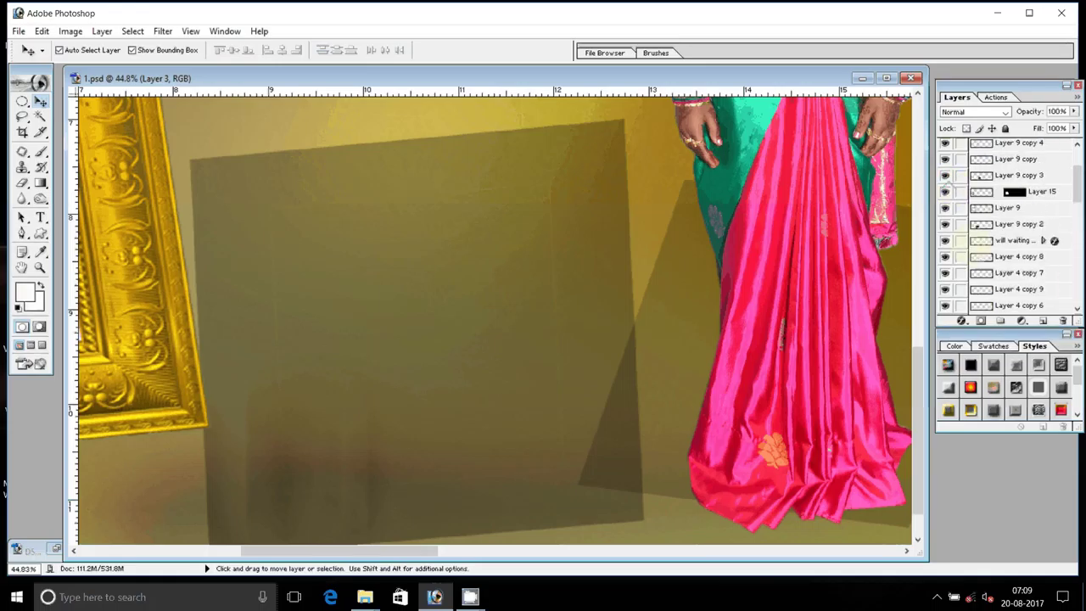
- Hide Layer 9 copy 2 and Layer 9 copy 3, and zoom back out to the spread
{"action": "left_click", "coordinate": [945, 224]}
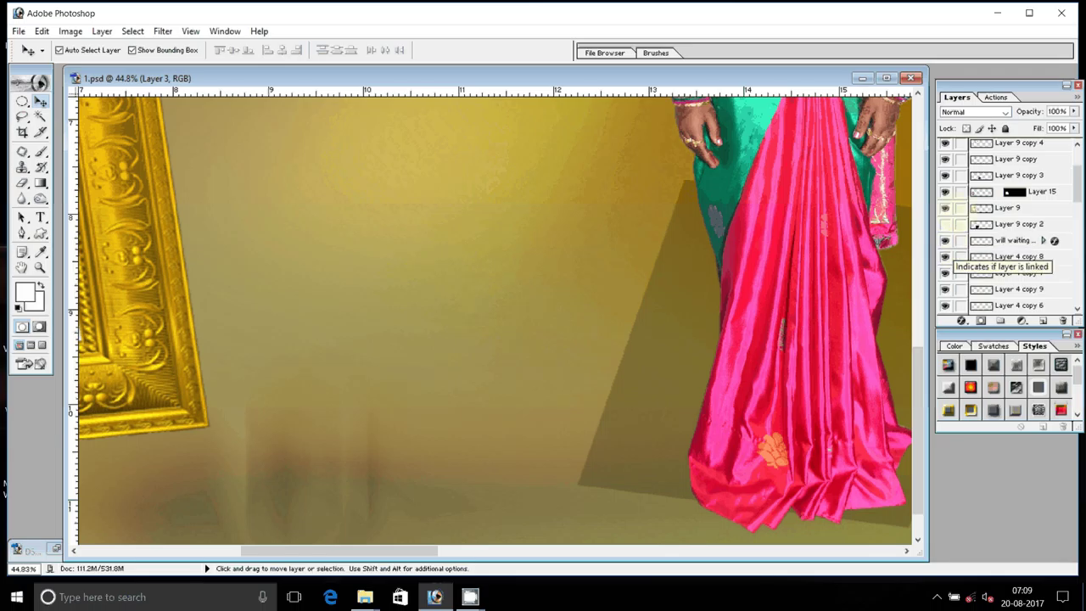
{"action": "left_click", "coordinate": [945, 175]}
{"action": "left_click", "coordinate": [343, 316]}
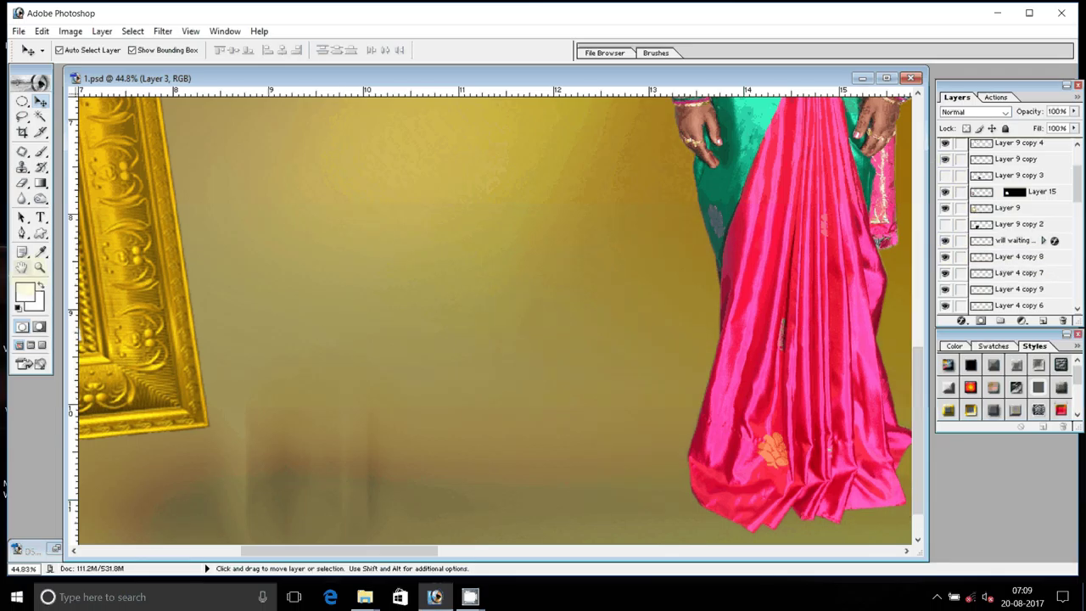
{"action": "key", "text": "z"}
{"action": "key", "text": "ctrl+0"}
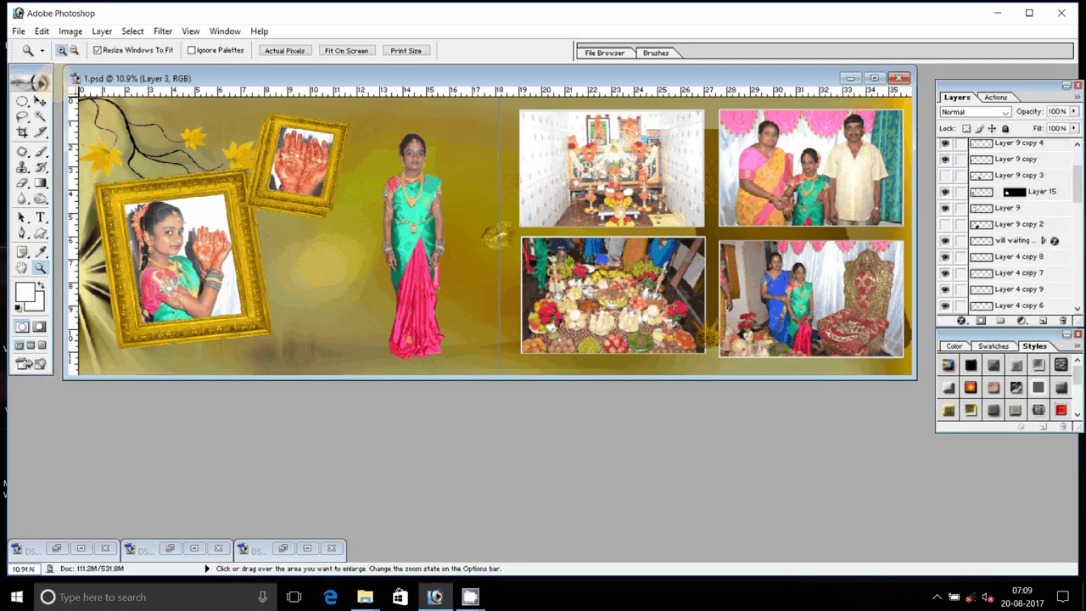
- Merge all visible layers into the Background and open Save As
{"action": "left_click", "coordinate": [102, 31]}
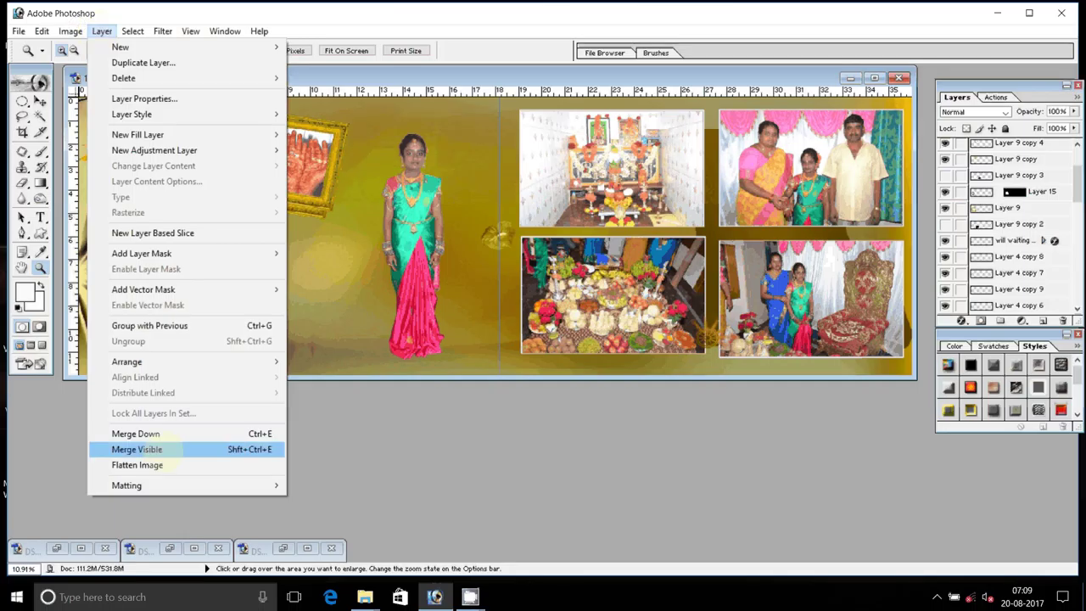
{"action": "left_click", "coordinate": [144, 448]}
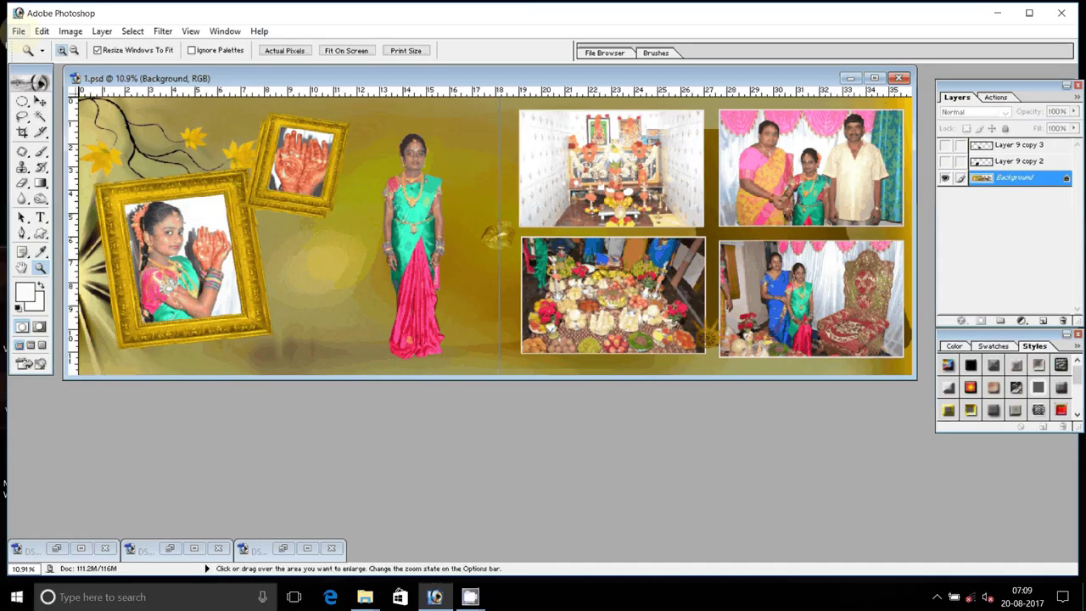
{"action": "left_click", "coordinate": [18, 30]}
{"action": "left_click", "coordinate": [51, 160]}
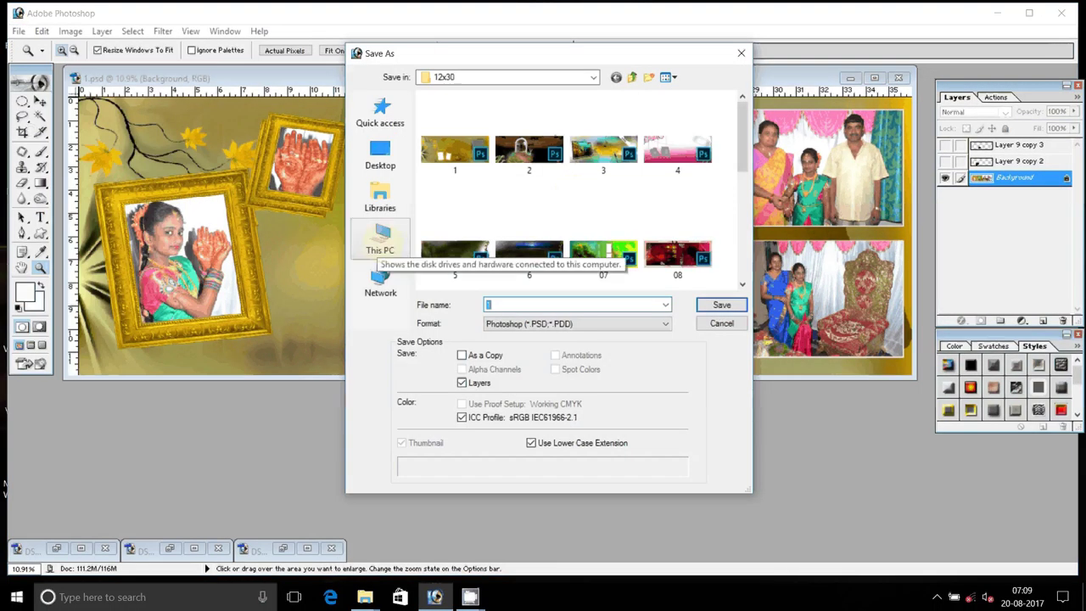
- Go to the DATA (D:) drive and set the save format to JPEG
{"action": "left_click", "coordinate": [382, 240]}
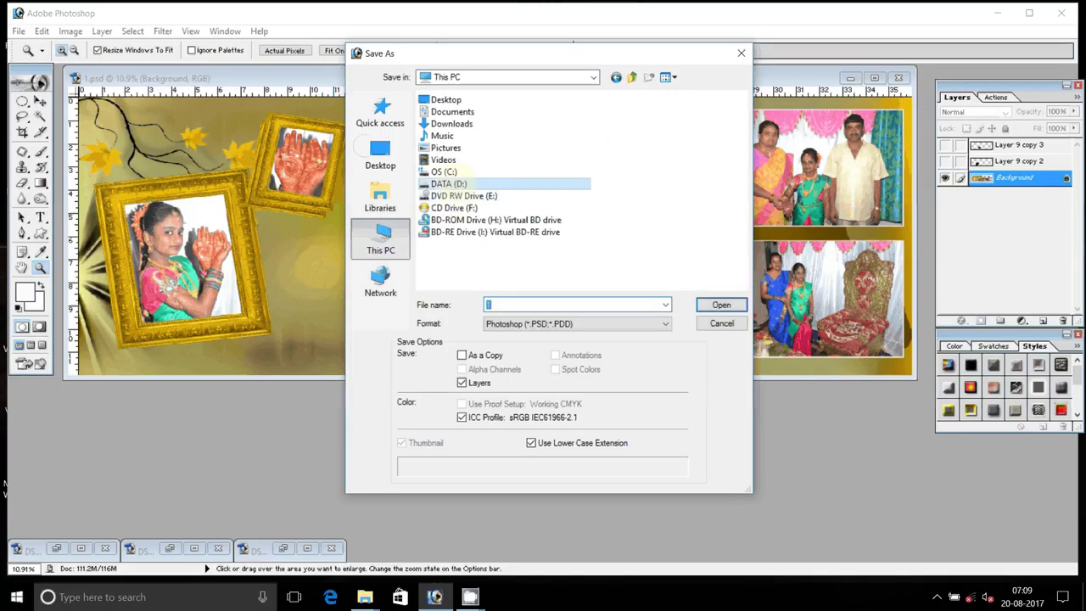
{"action": "left_click", "coordinate": [449, 183]}
{"action": "left_click", "coordinate": [720, 304]}
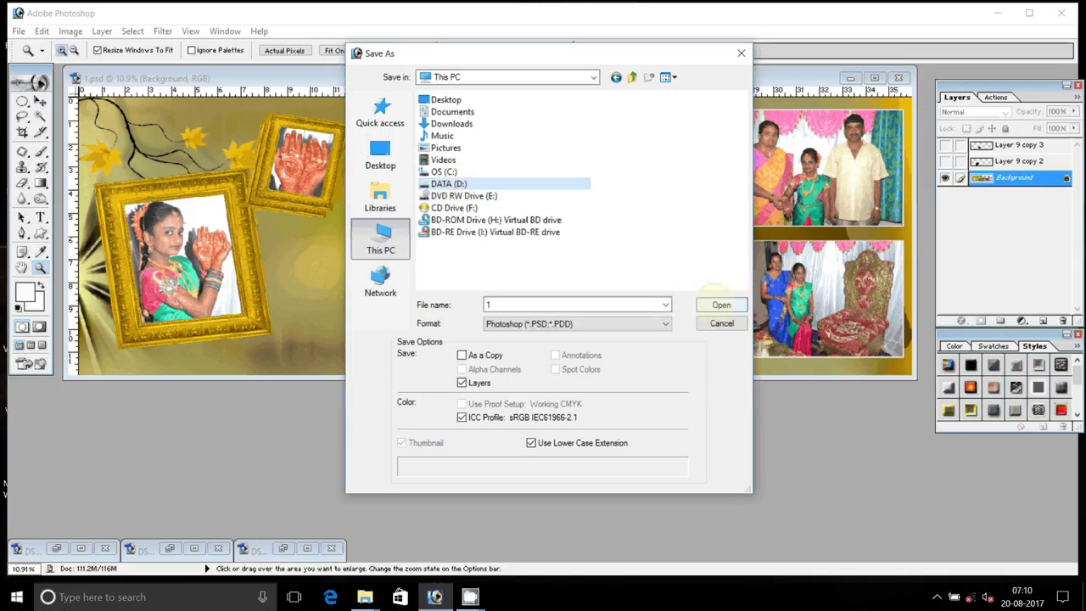
{"action": "left_click", "coordinate": [577, 323]}
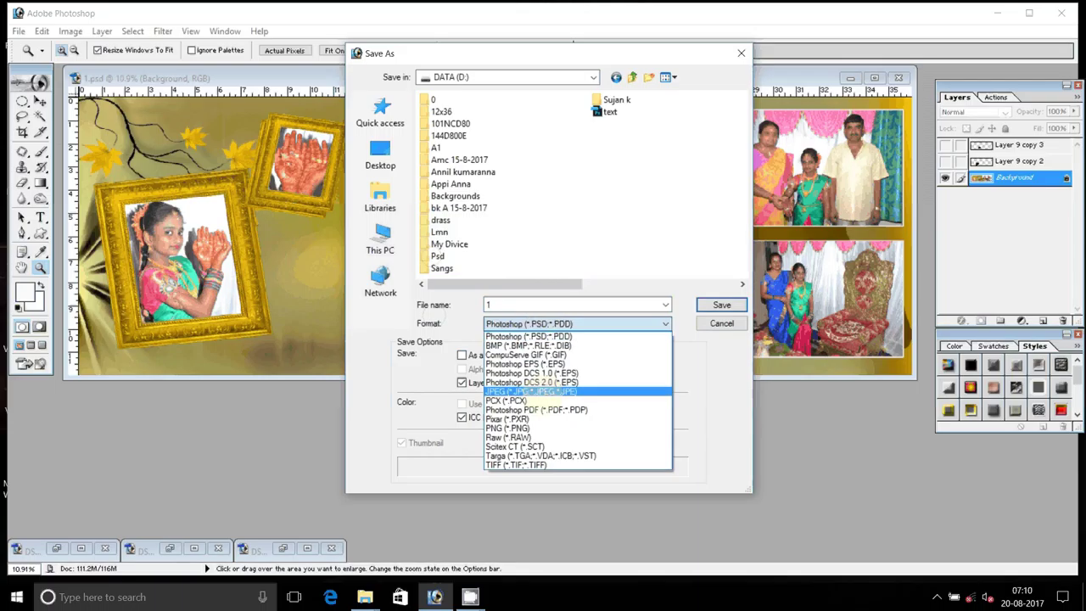
{"action": "left_click", "coordinate": [531, 391]}
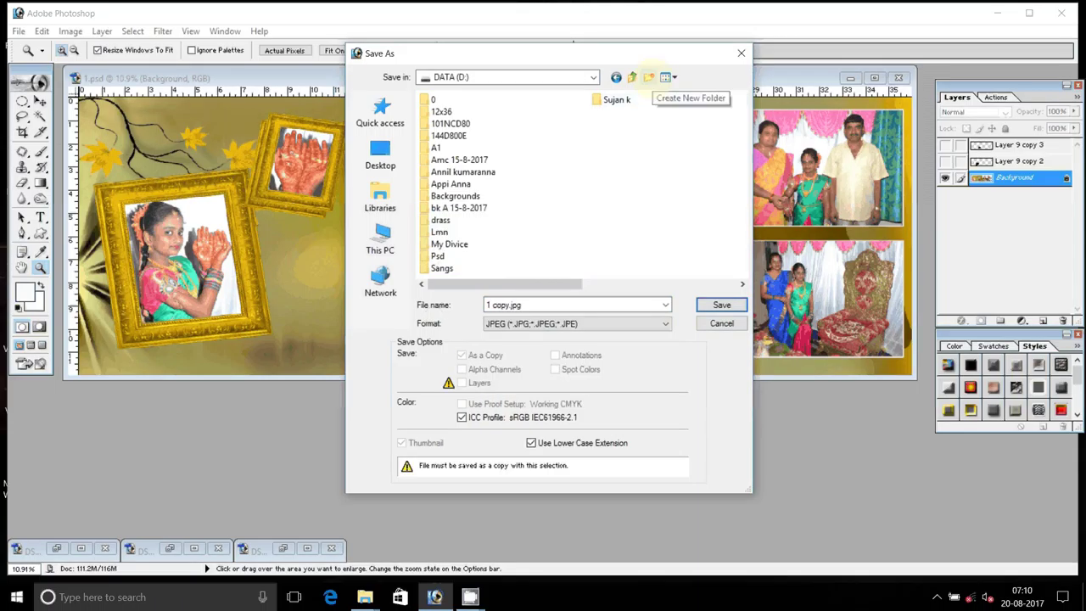
- Create folder 'A 2' and save the spread there as 01 at Maximum JPEG quality
{"action": "left_click", "coordinate": [648, 77]}
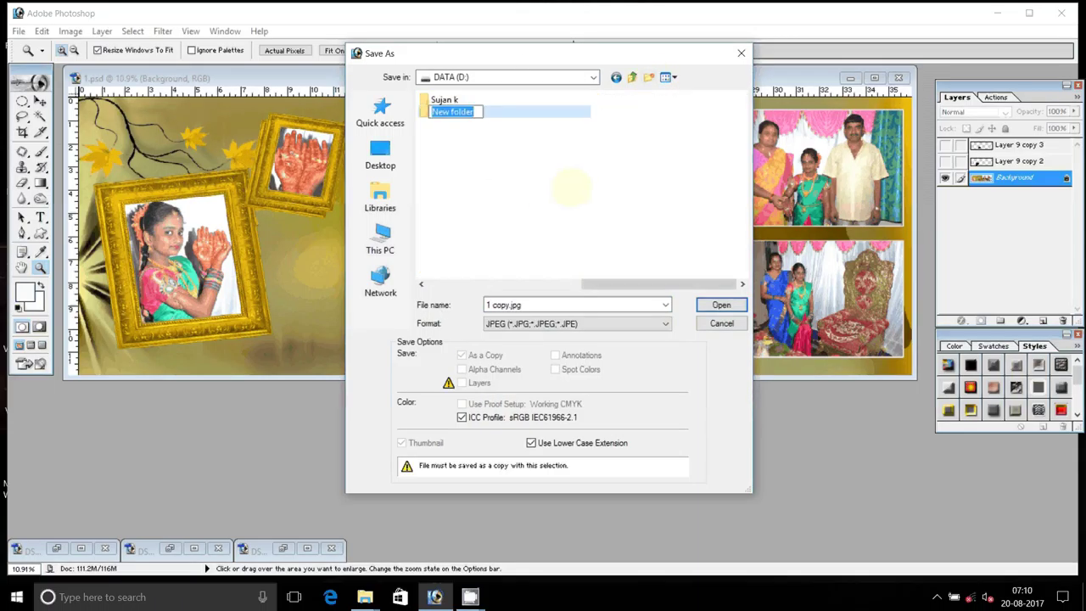
{"action": "type", "text": "A"}
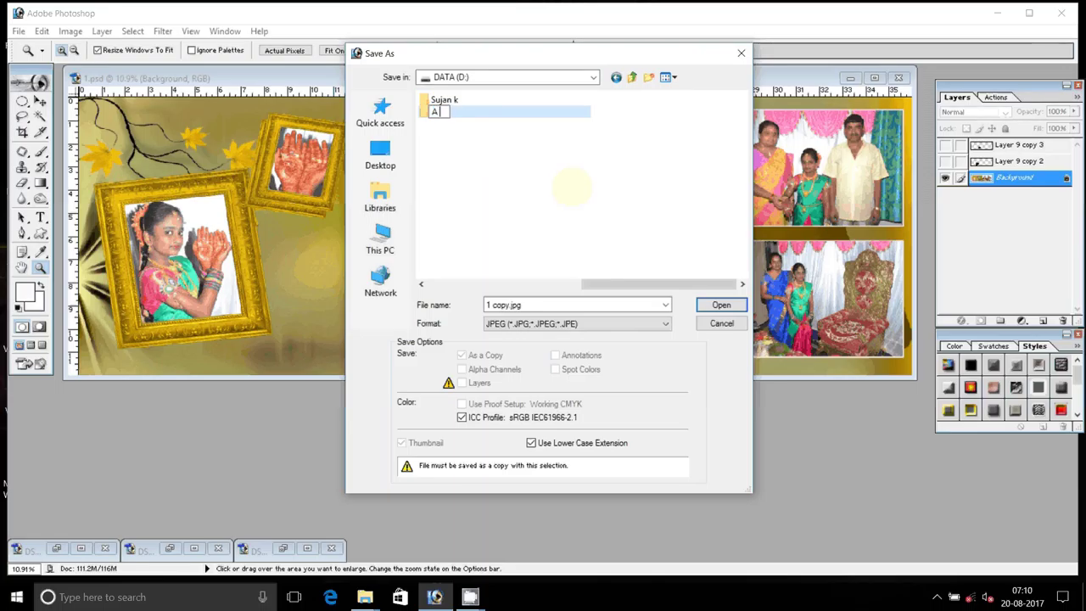
{"action": "type", "text": " 2"}
{"action": "key", "text": "Return"}
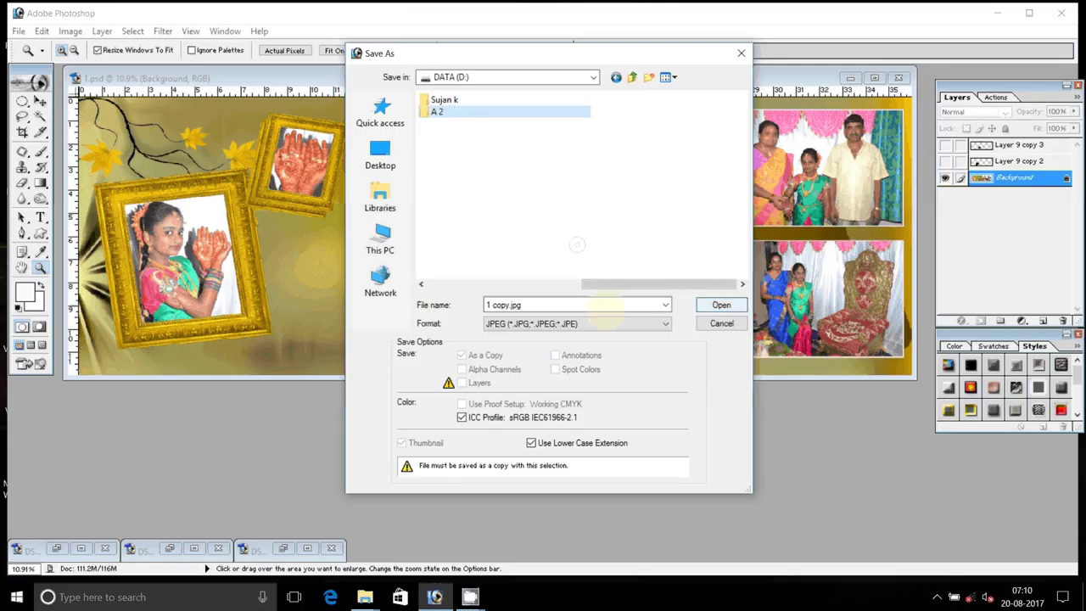
{"action": "left_click", "coordinate": [721, 305]}
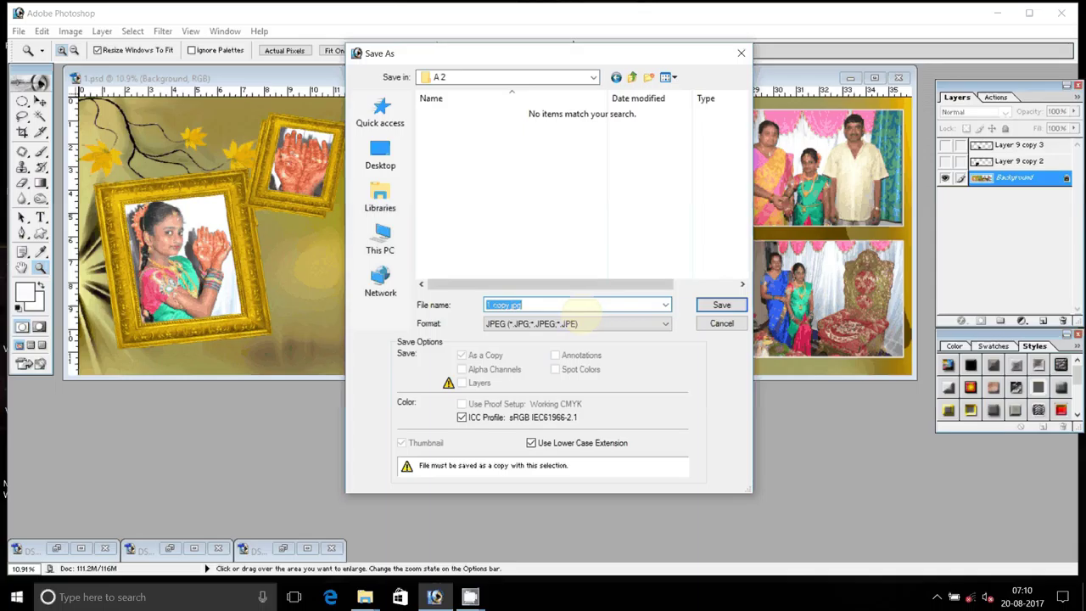
{"action": "type", "text": "01"}
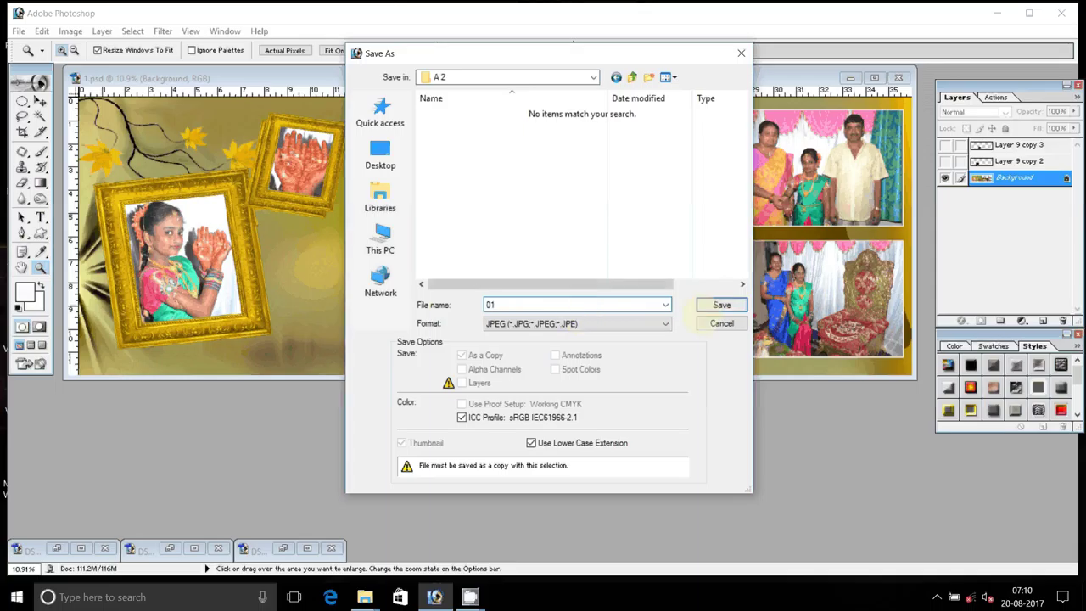
{"action": "left_click", "coordinate": [721, 305]}
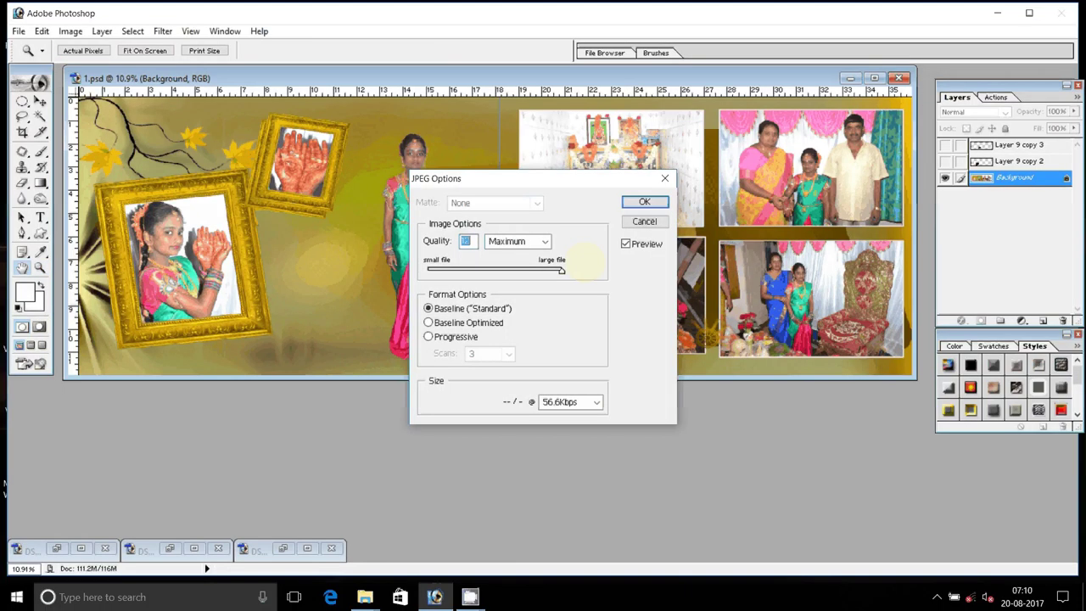
{"action": "left_click", "coordinate": [644, 202]}
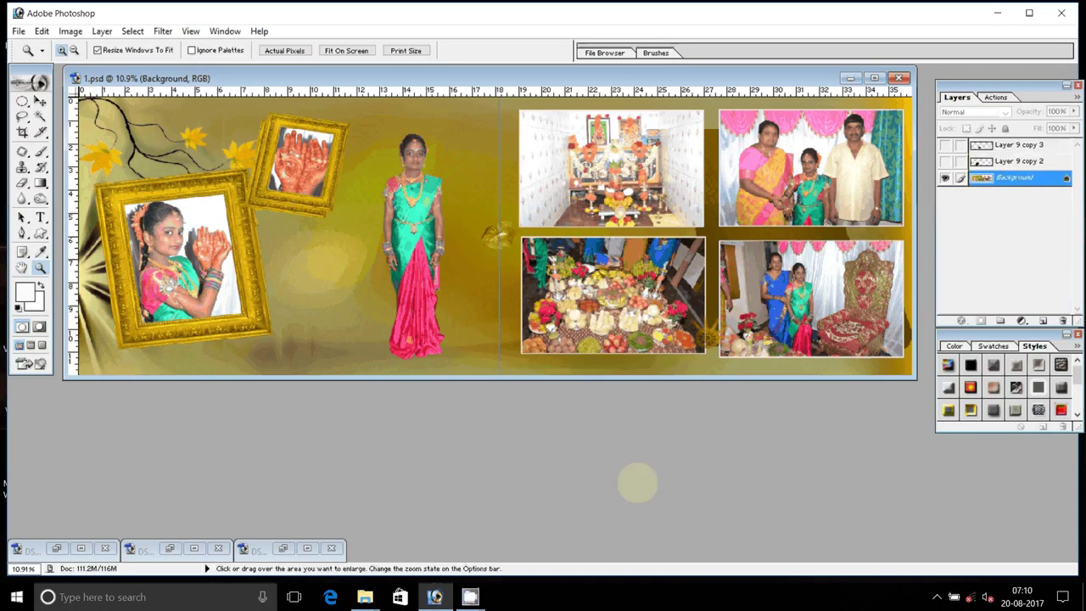
- Confirm the saved 01 JPEG appears in the Open dialog, then cancel it
{"action": "key", "text": "ctrl+o"}
{"action": "left_click", "coordinate": [459, 153]}
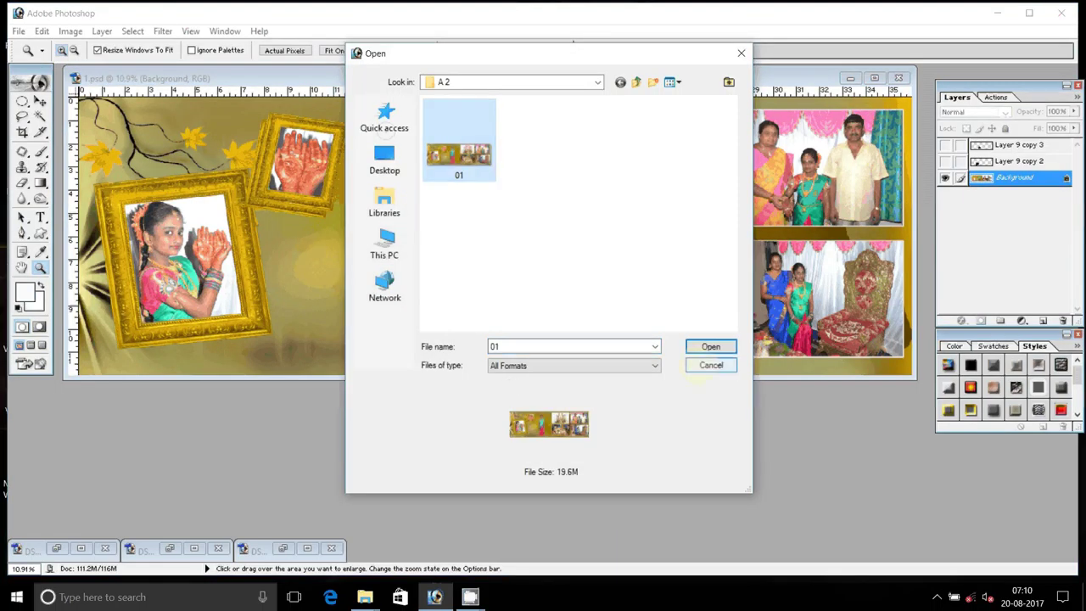
{"action": "left_click", "coordinate": [711, 365]}
{"action": "left_click", "coordinate": [470, 596]}
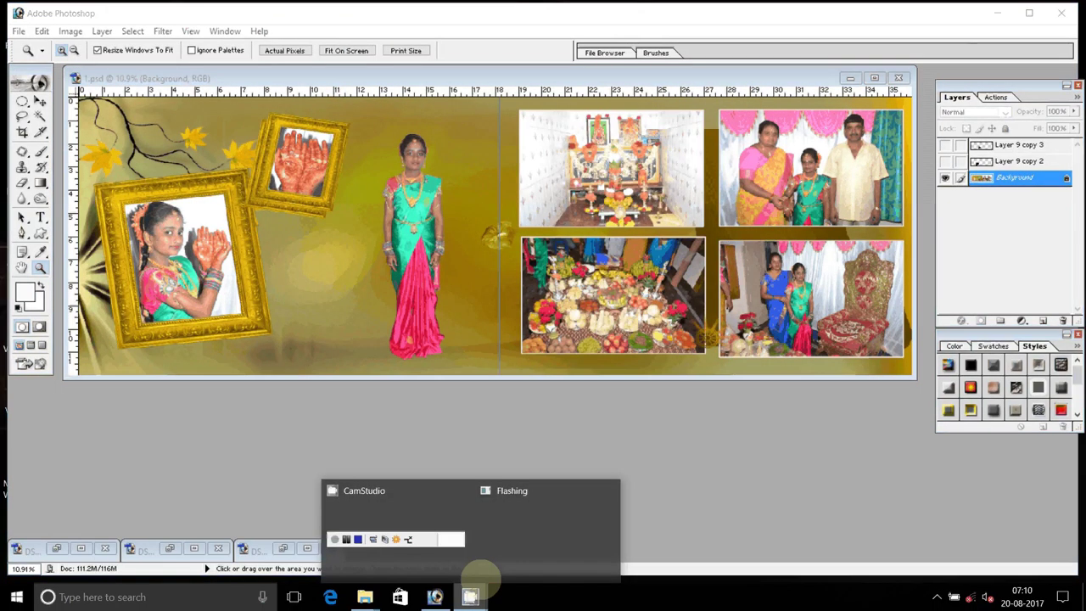